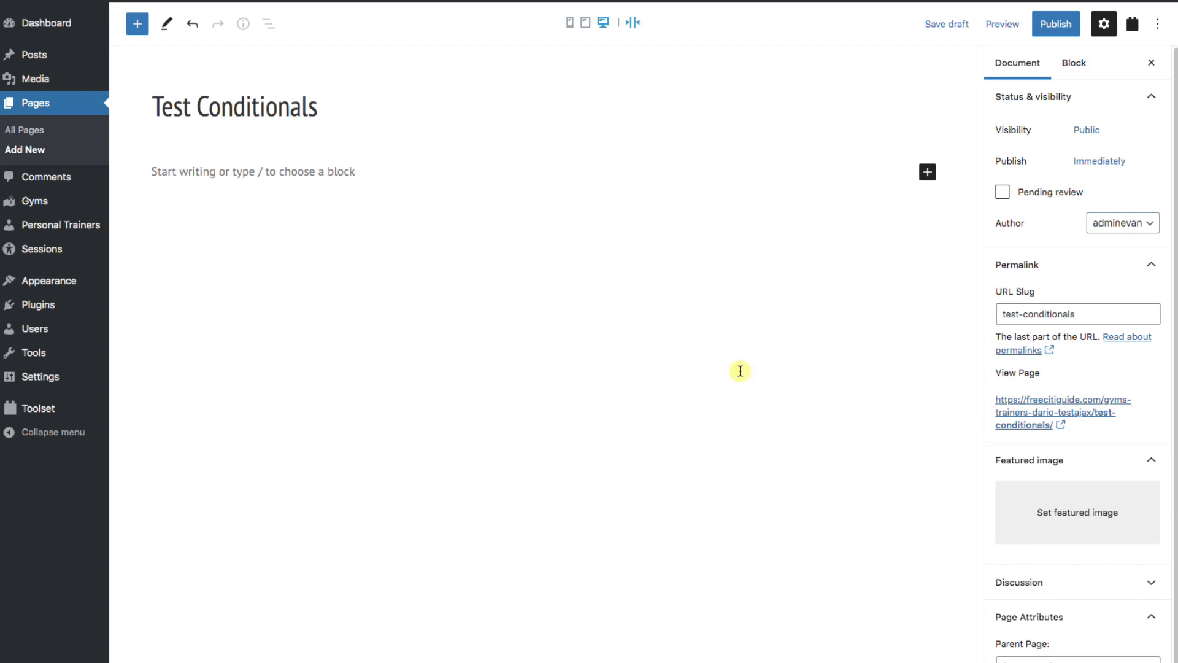
Insert a Conditional block found by searching 'cond' in the block inserter
{"action": "left_click", "coordinate": [928, 175]}
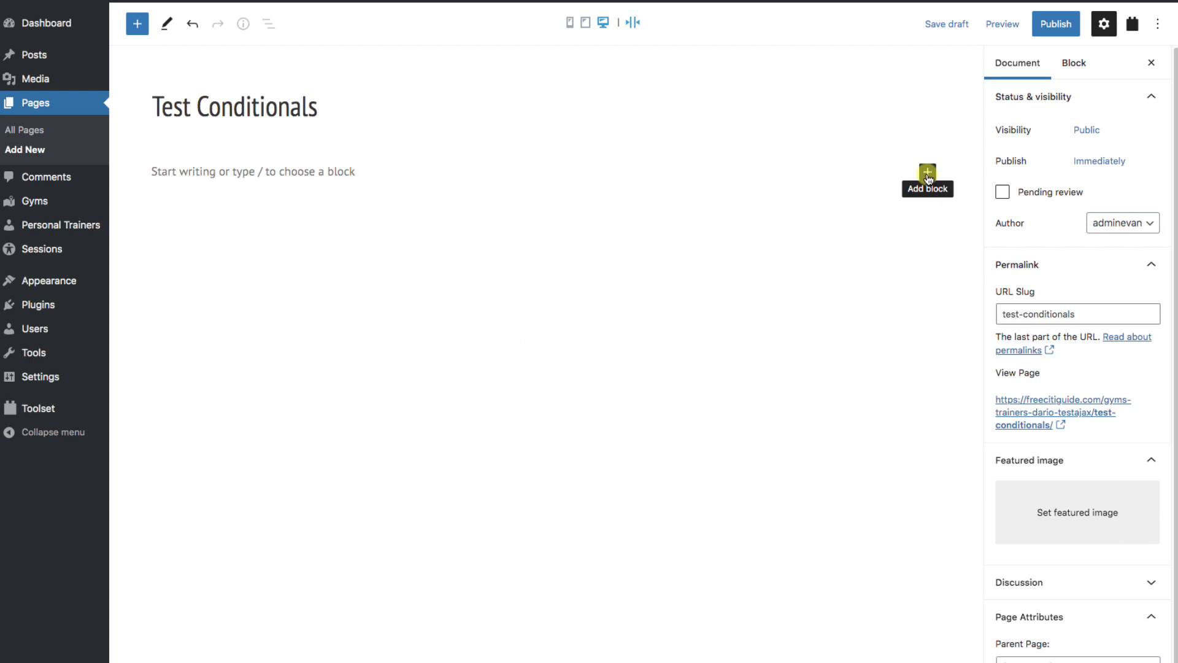
{"action": "left_click", "coordinate": [927, 173]}
{"action": "type", "text": "cond"}
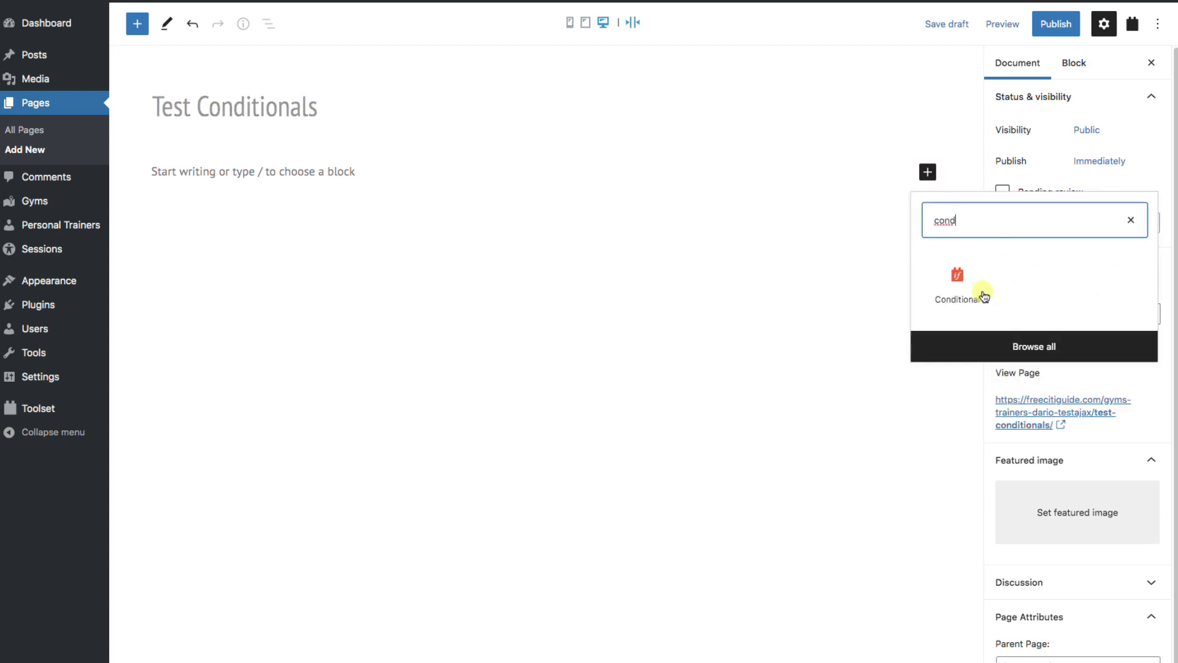
{"action": "left_click", "coordinate": [980, 294]}
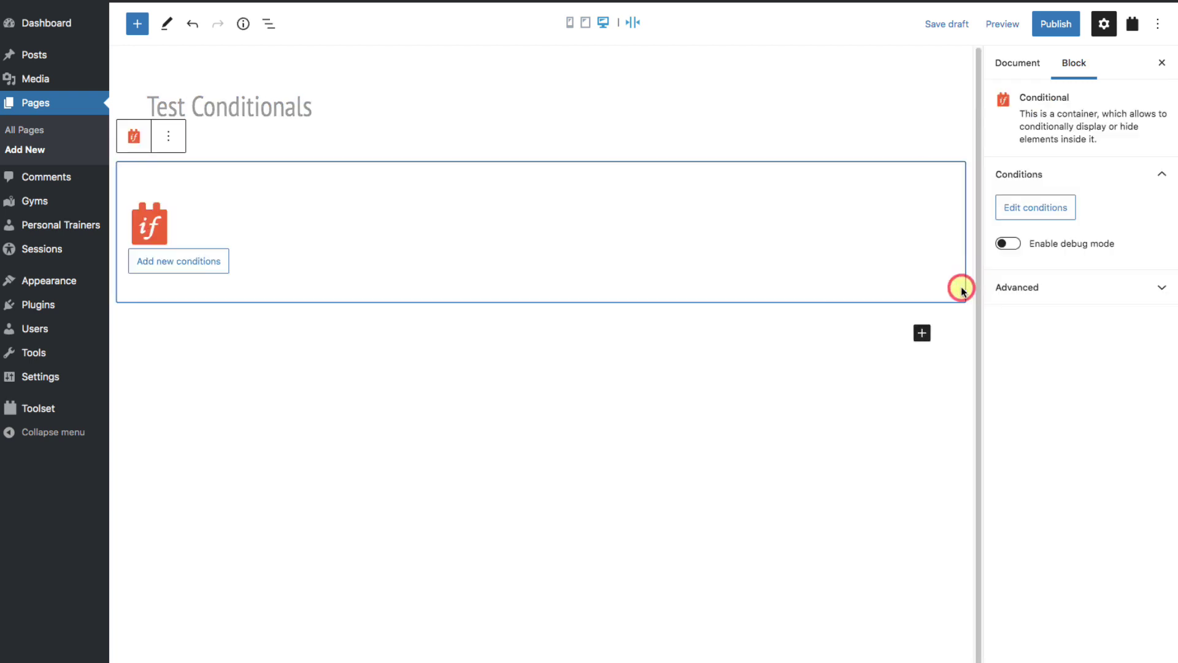
Add a first condition requiring current user role Editor, then add a second condition row
{"action": "left_click", "coordinate": [188, 260]}
{"action": "left_click", "coordinate": [573, 469]}
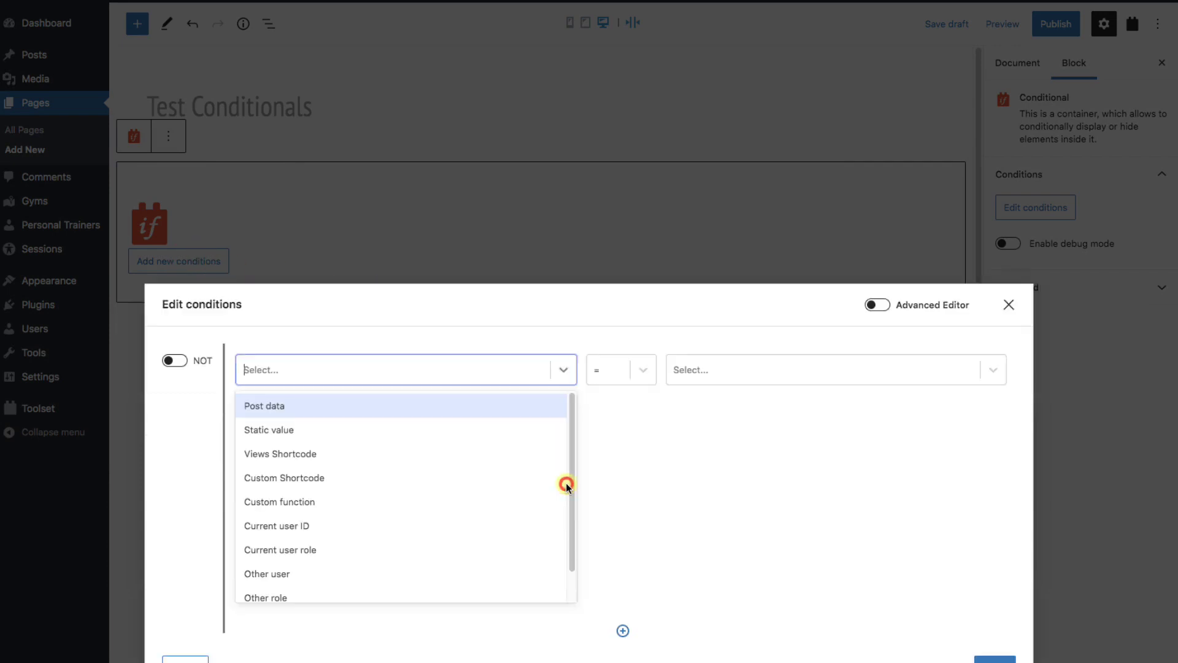
{"action": "mouse_move", "coordinate": [569, 318]}
{"action": "left_mouse_down"}
{"action": "mouse_move", "coordinate": [569, 369]}
{"action": "mouse_move", "coordinate": [578, 305]}
{"action": "left_mouse_up"}
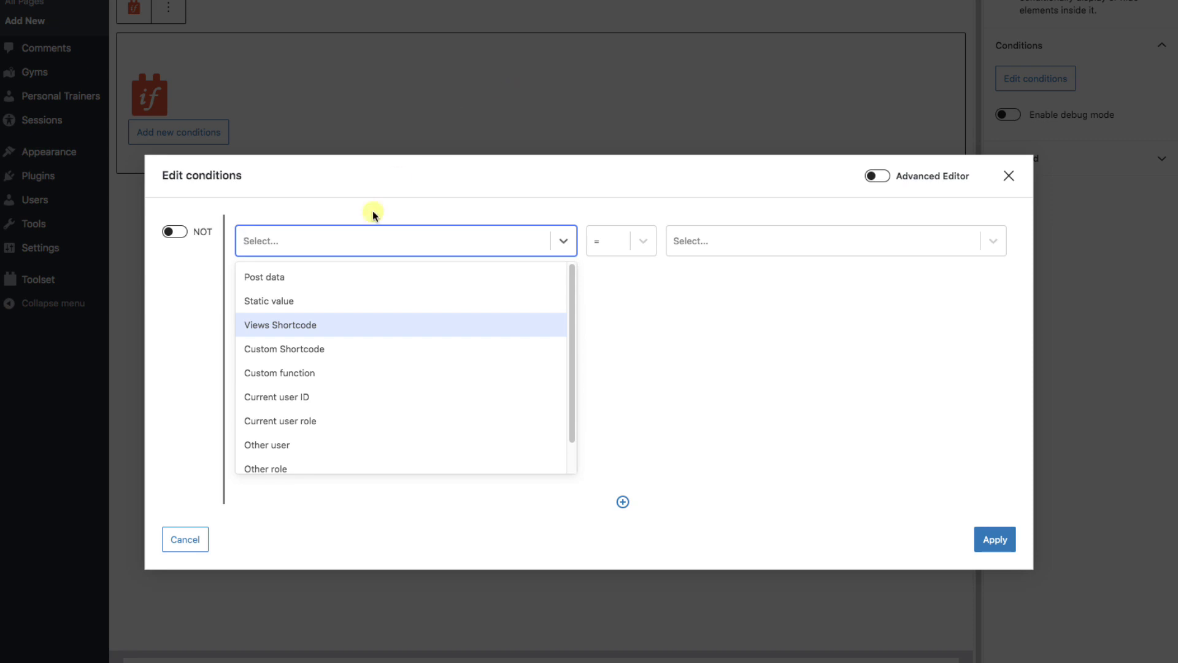
{"action": "left_click", "coordinate": [322, 420]}
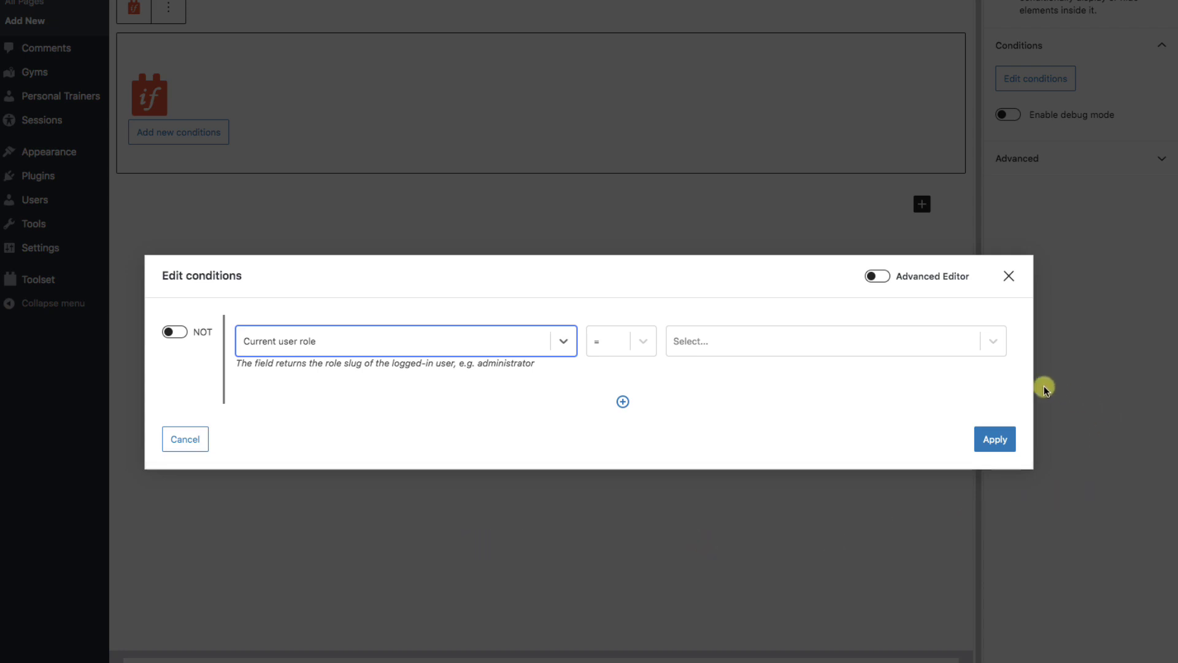
{"action": "left_click", "coordinate": [984, 344]}
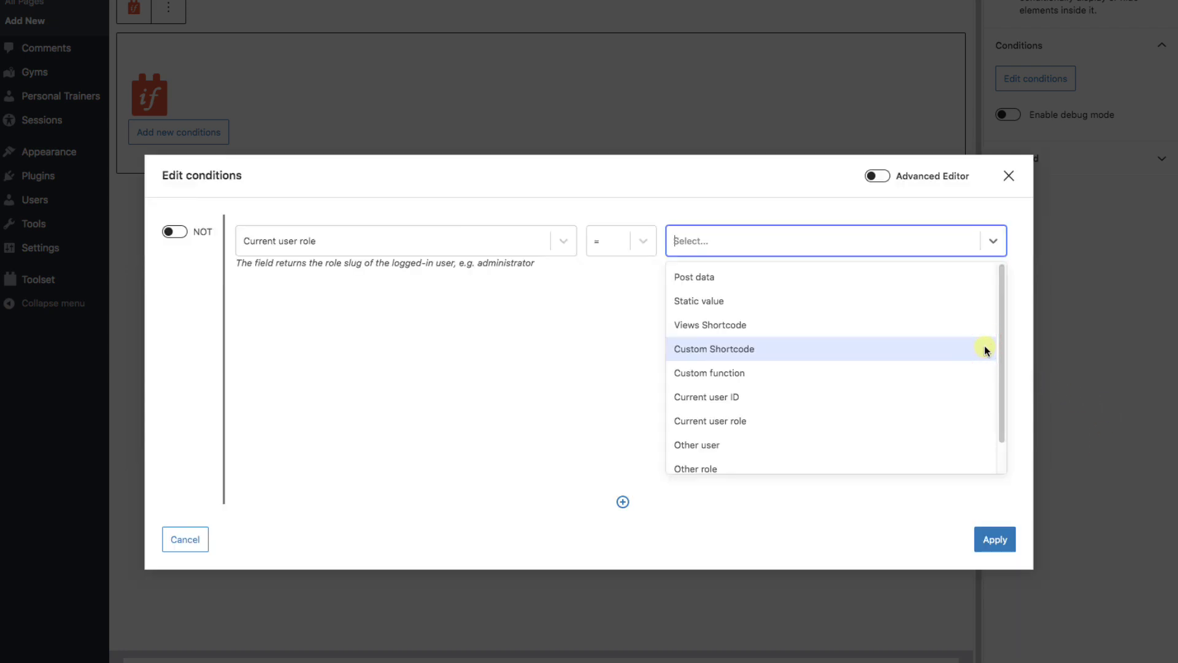
{"action": "left_click_drag", "start_coordinate": [1002, 294], "coordinate": [1000, 376]}
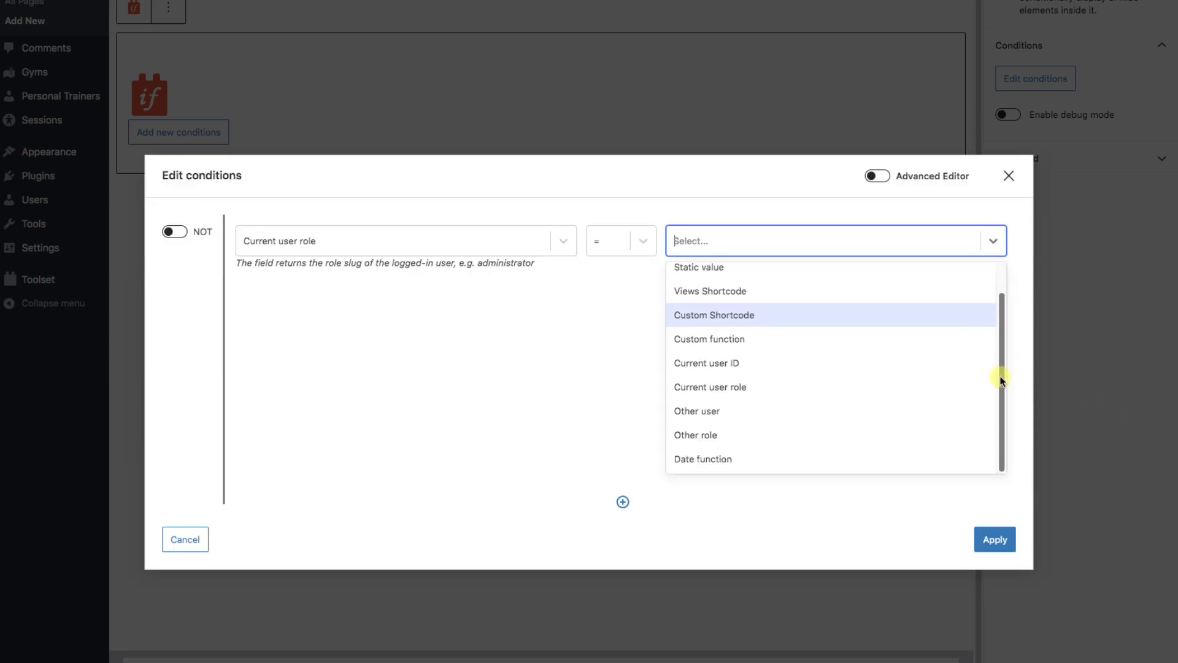
{"action": "left_click", "coordinate": [711, 435]}
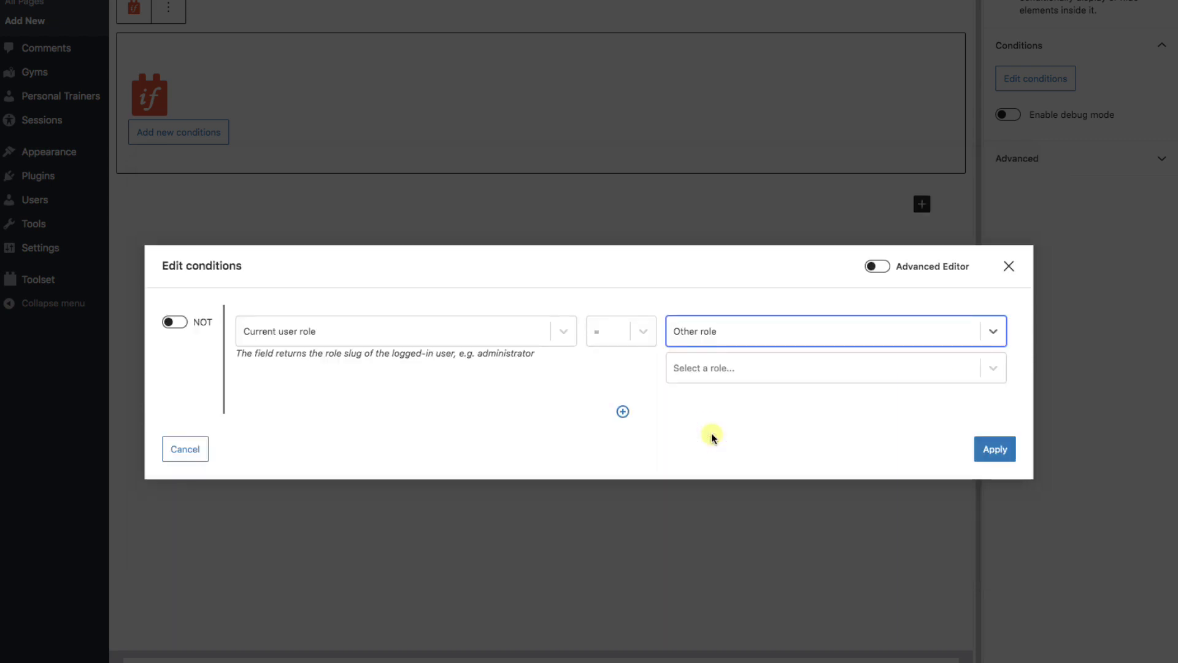
{"action": "left_click", "coordinate": [819, 375]}
{"action": "left_click", "coordinate": [686, 373]}
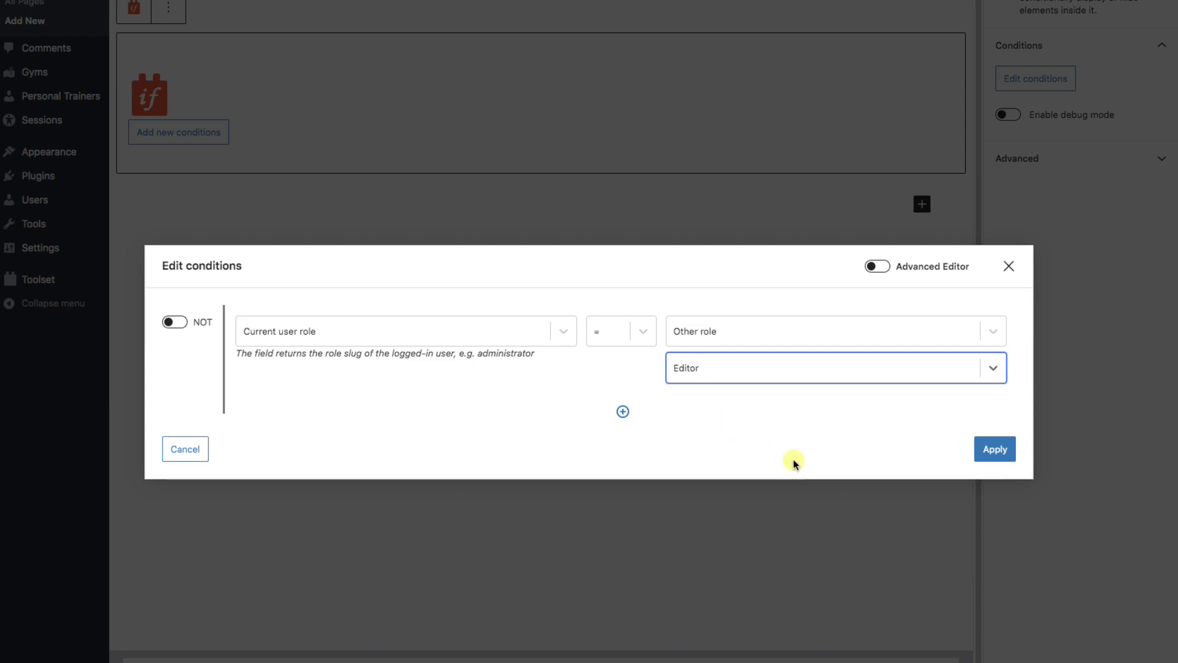
{"action": "left_click", "coordinate": [623, 412]}
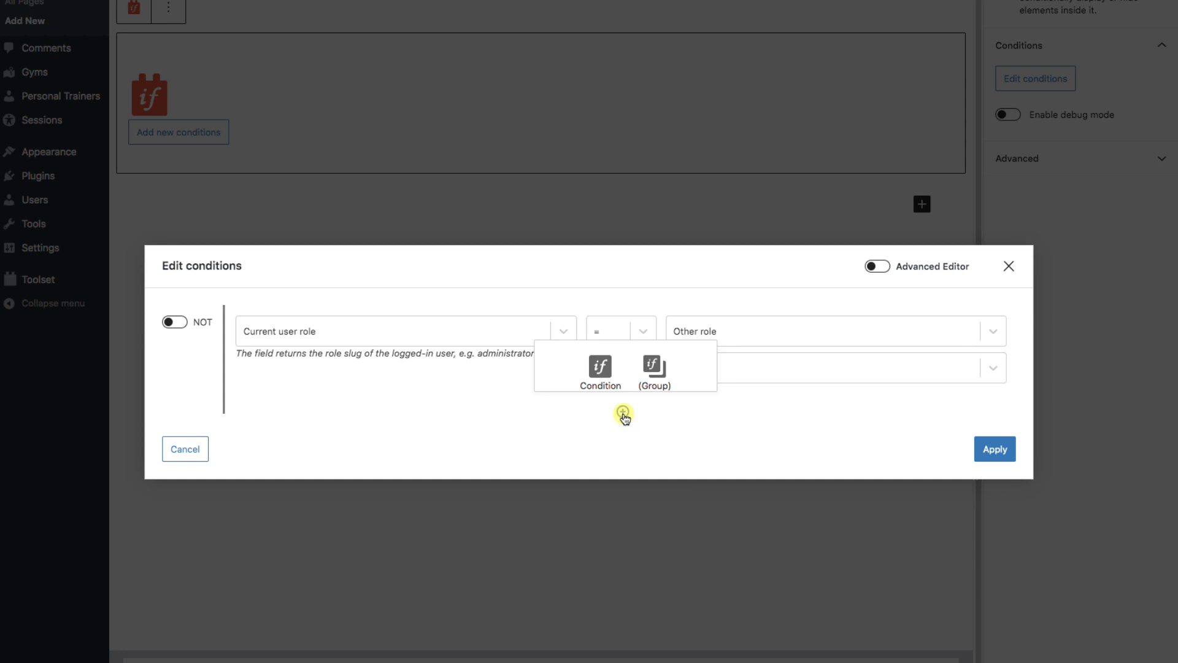
{"action": "left_click", "coordinate": [606, 379]}
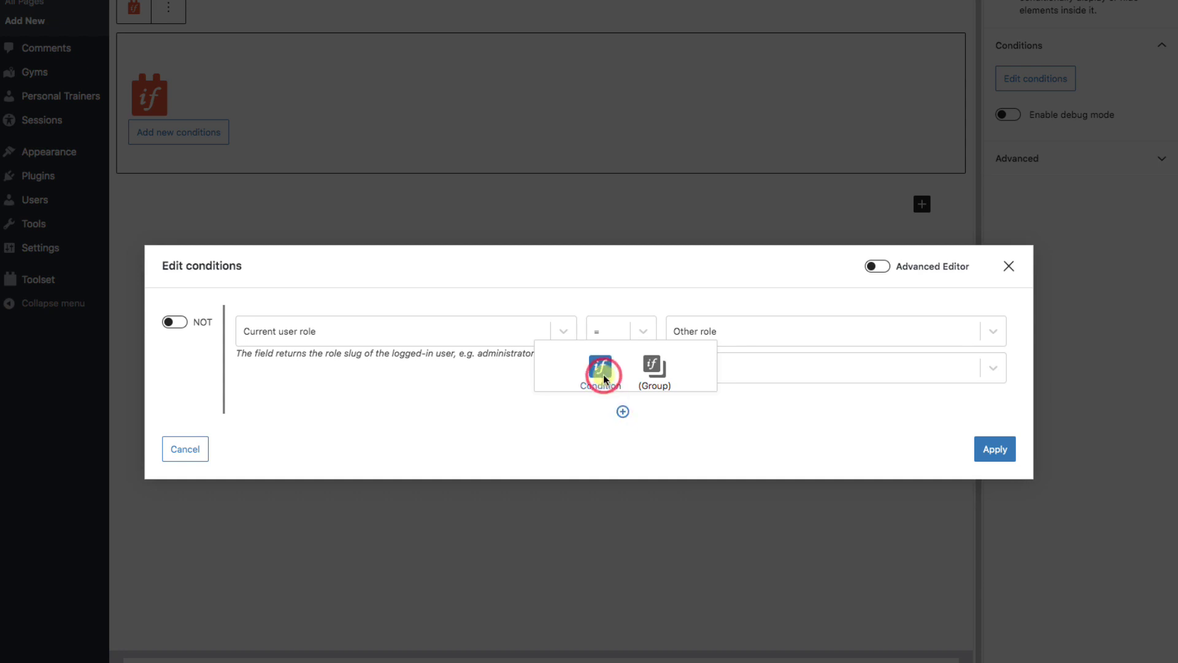
Set the second condition to current user role Author and combine both conditions with OR
{"action": "left_click", "coordinate": [561, 404]}
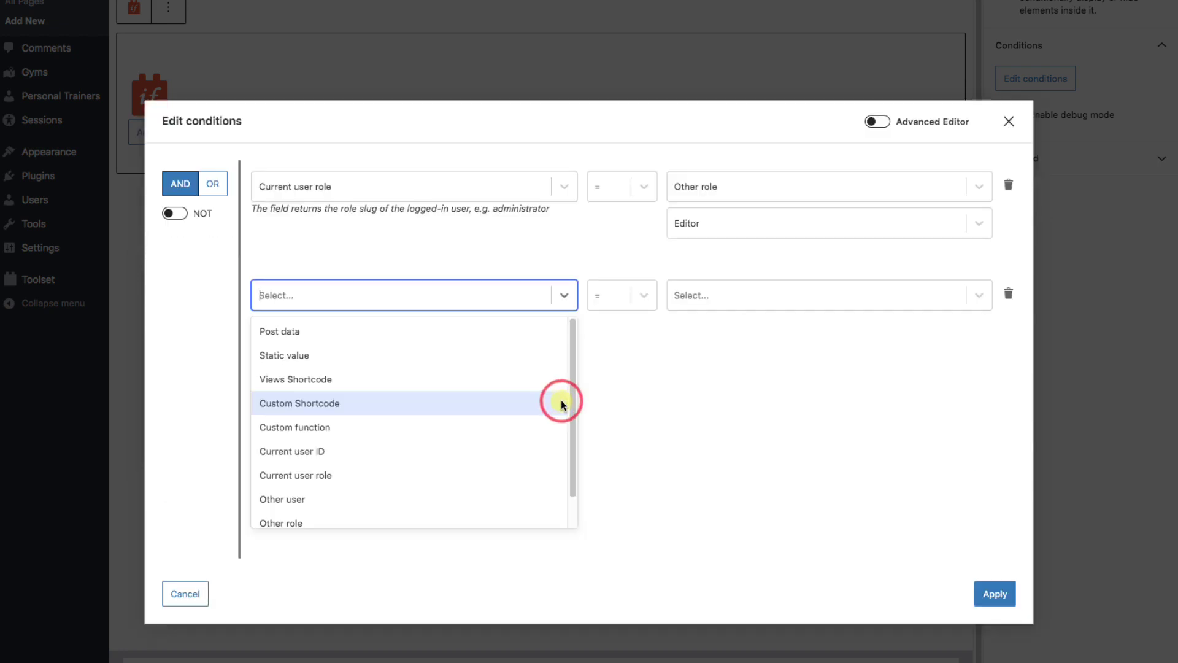
{"action": "left_click", "coordinate": [386, 475]}
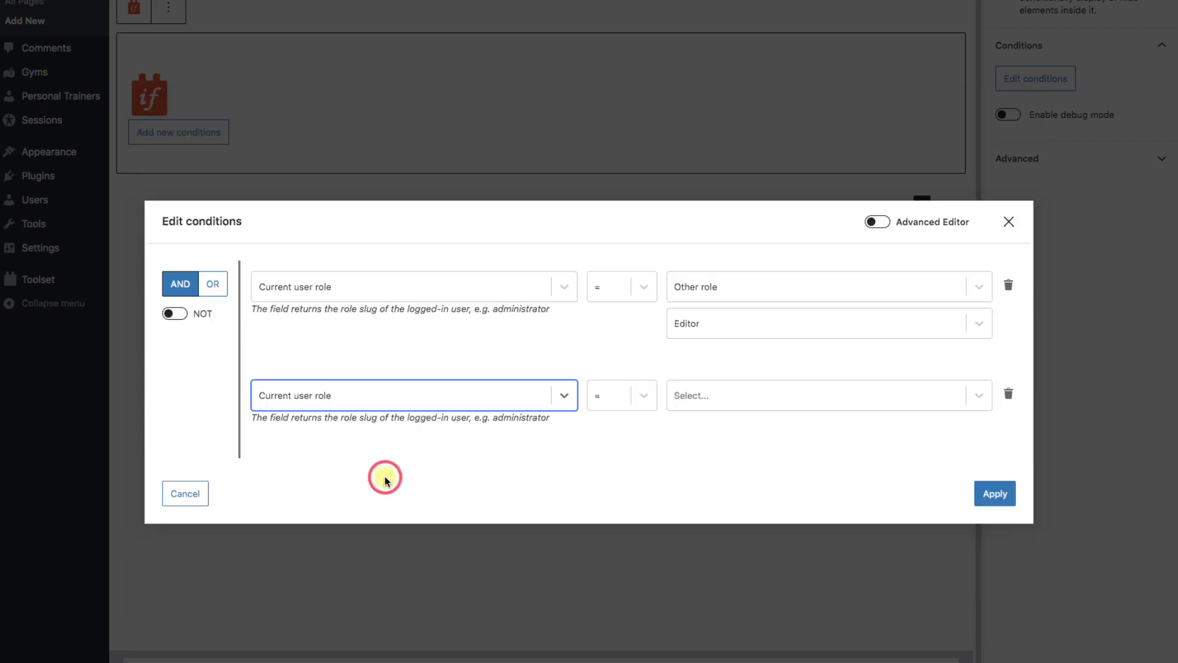
{"action": "left_click", "coordinate": [984, 398]}
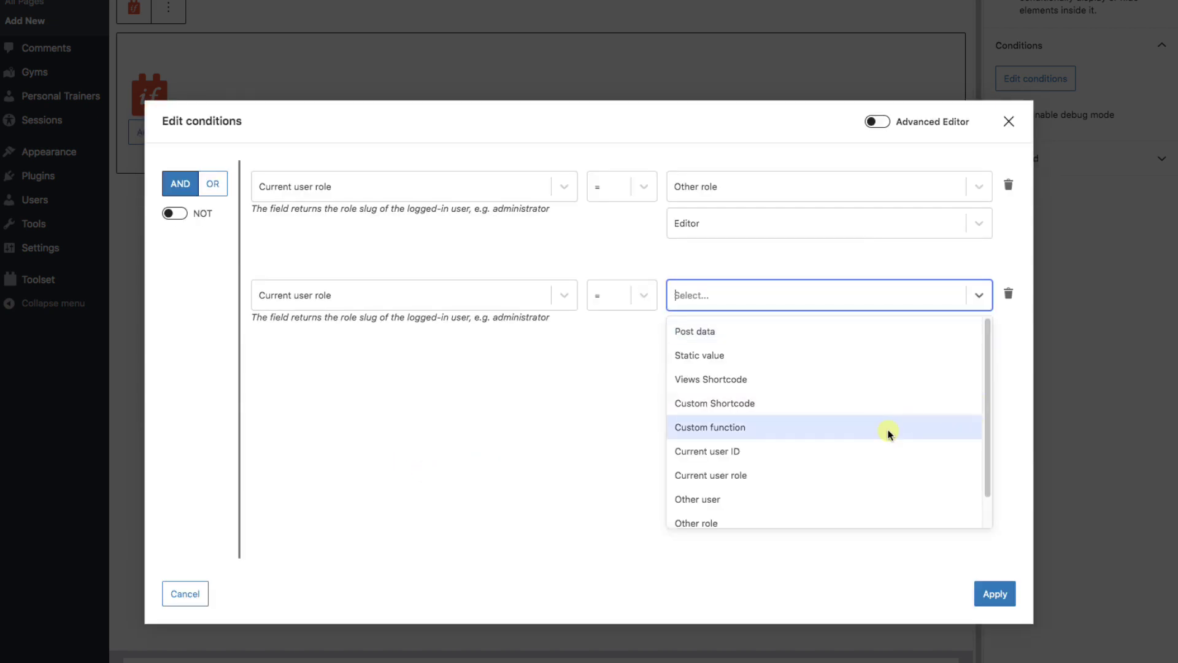
{"action": "left_click", "coordinate": [771, 517]}
{"action": "left_click", "coordinate": [724, 430]}
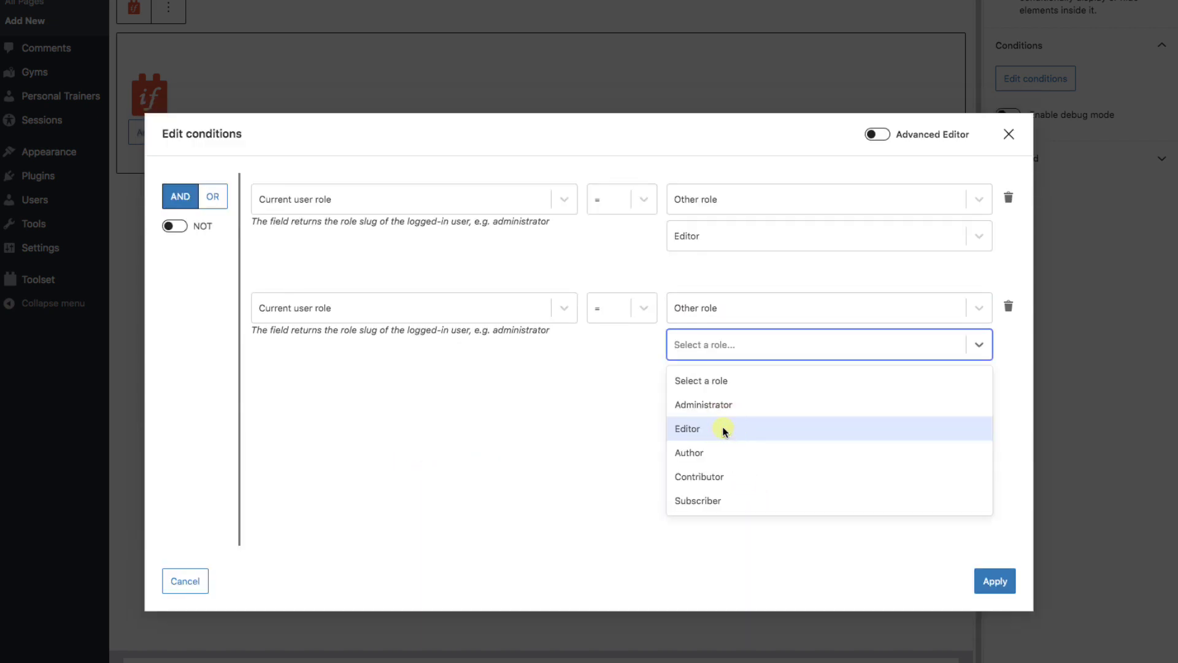
{"action": "left_click", "coordinate": [705, 451]}
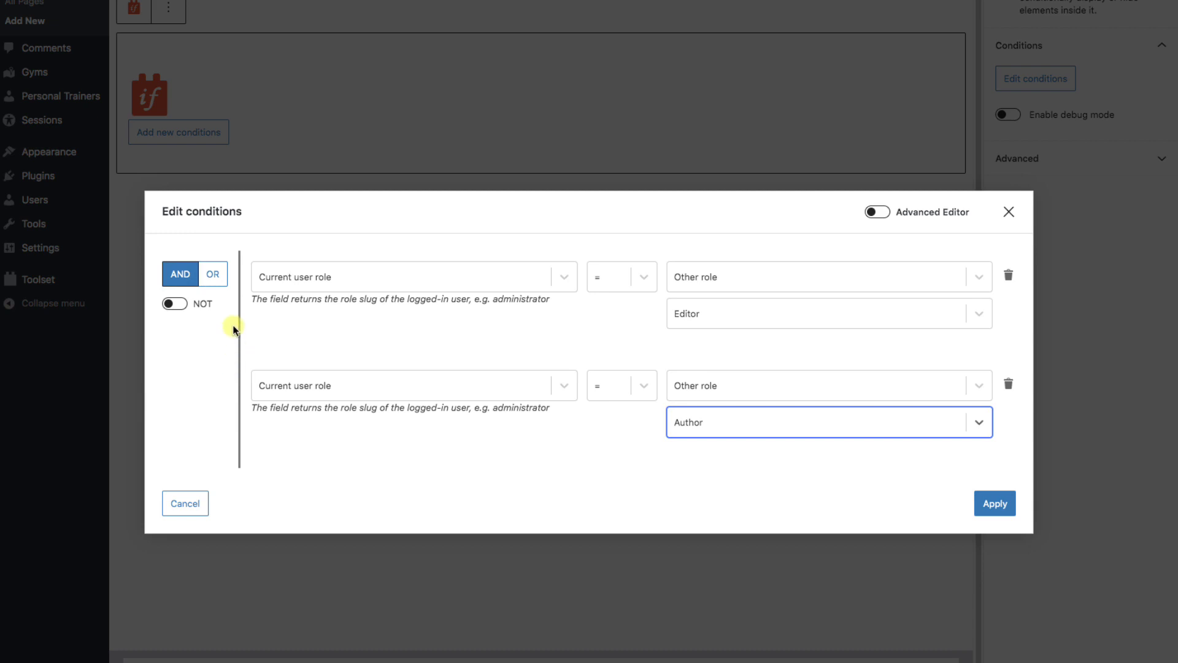
{"action": "left_click", "coordinate": [214, 276]}
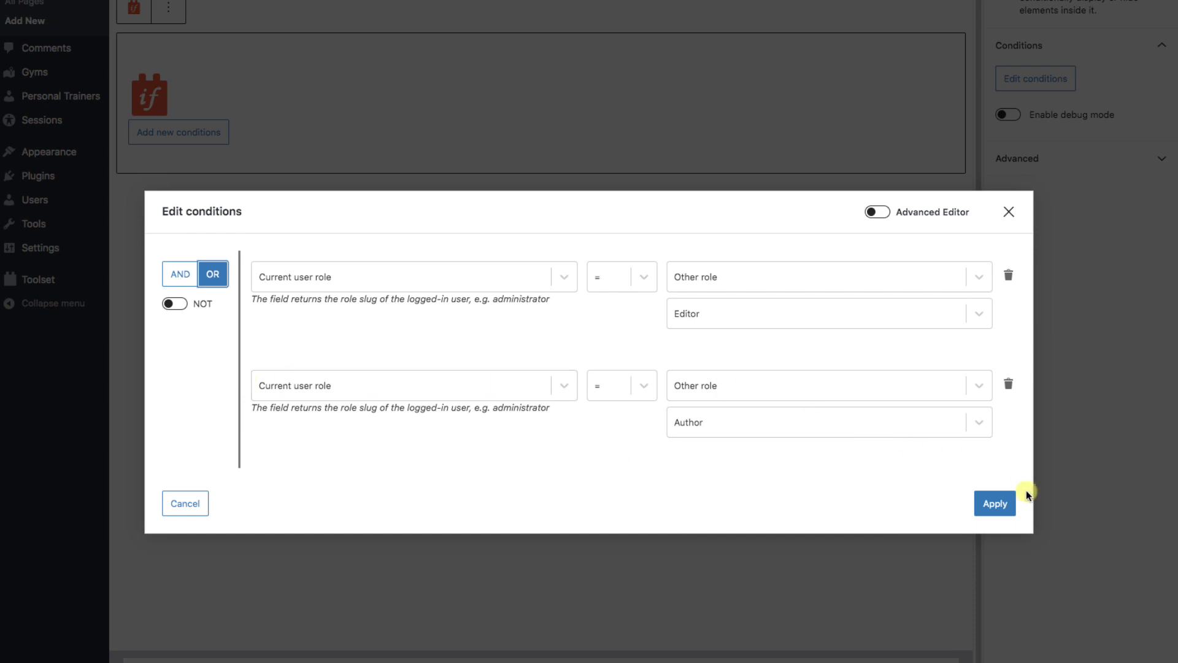
Apply the role conditions, add the paragraph 'This might be a hidden message!' inside, and publish
{"action": "left_click", "coordinate": [997, 503]}
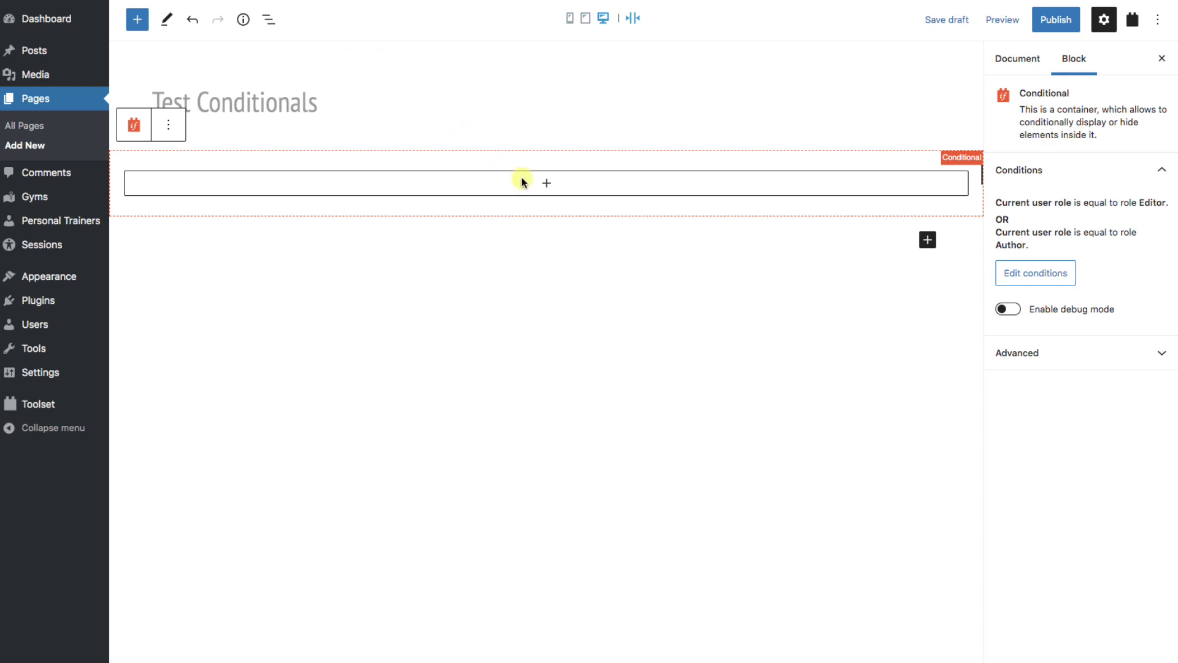
{"action": "left_click", "coordinate": [547, 184]}
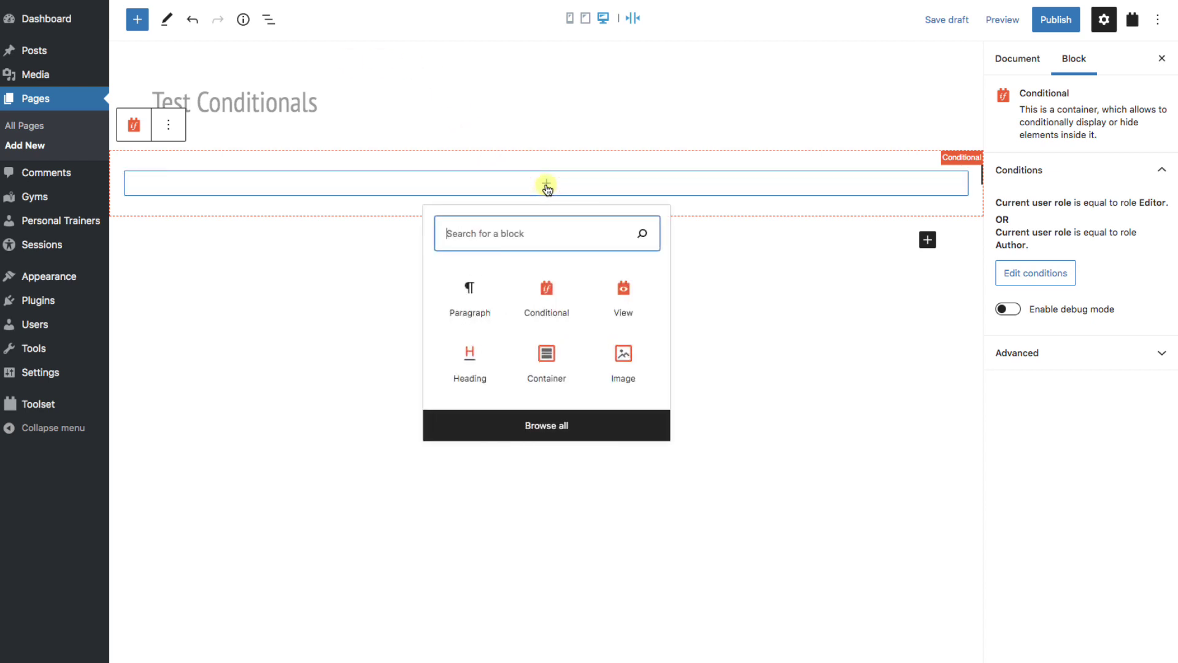
{"action": "left_click", "coordinate": [466, 287]}
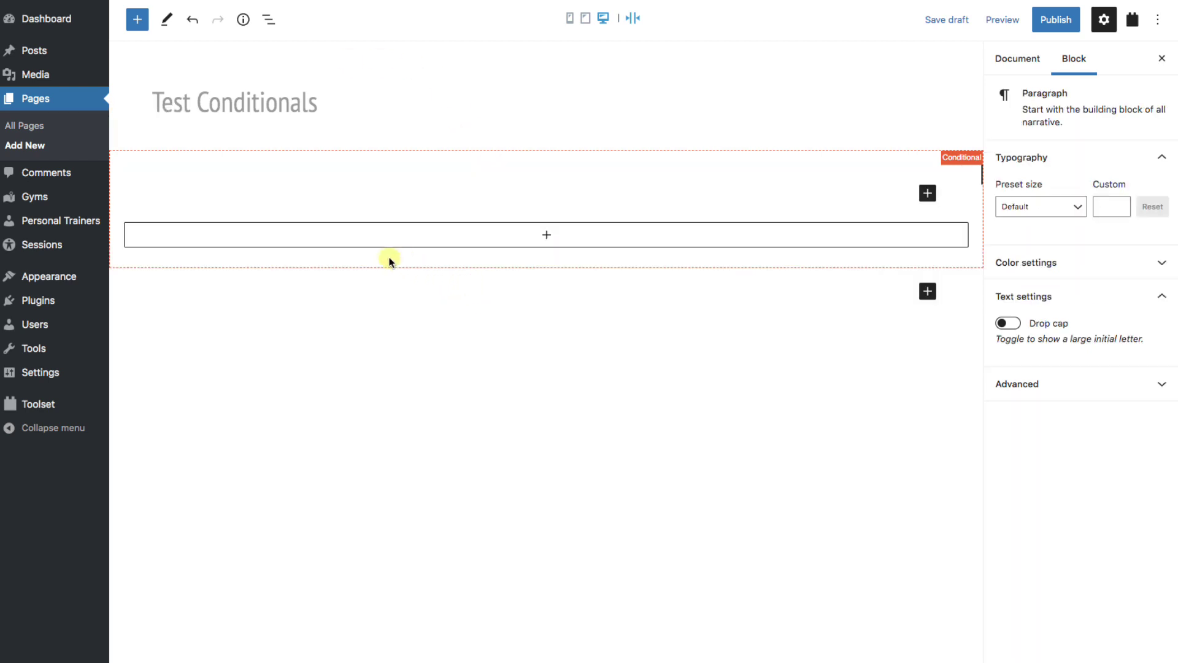
{"action": "type", "text": "This might be a "}
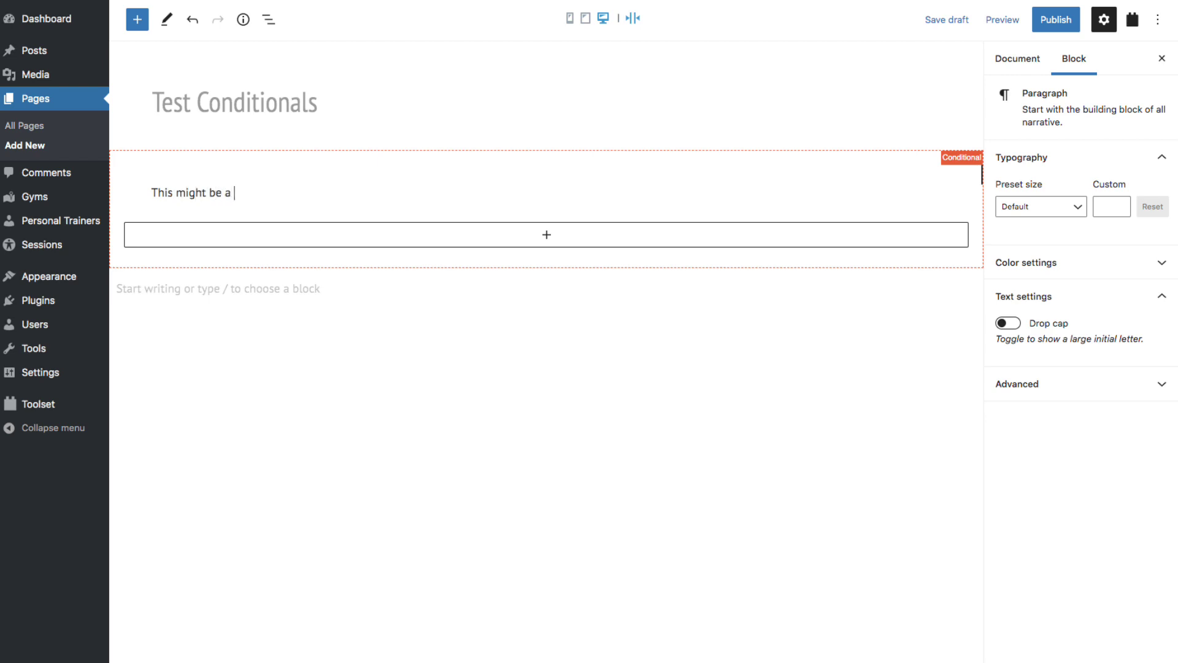
{"action": "type", "text": "hidden message!"}
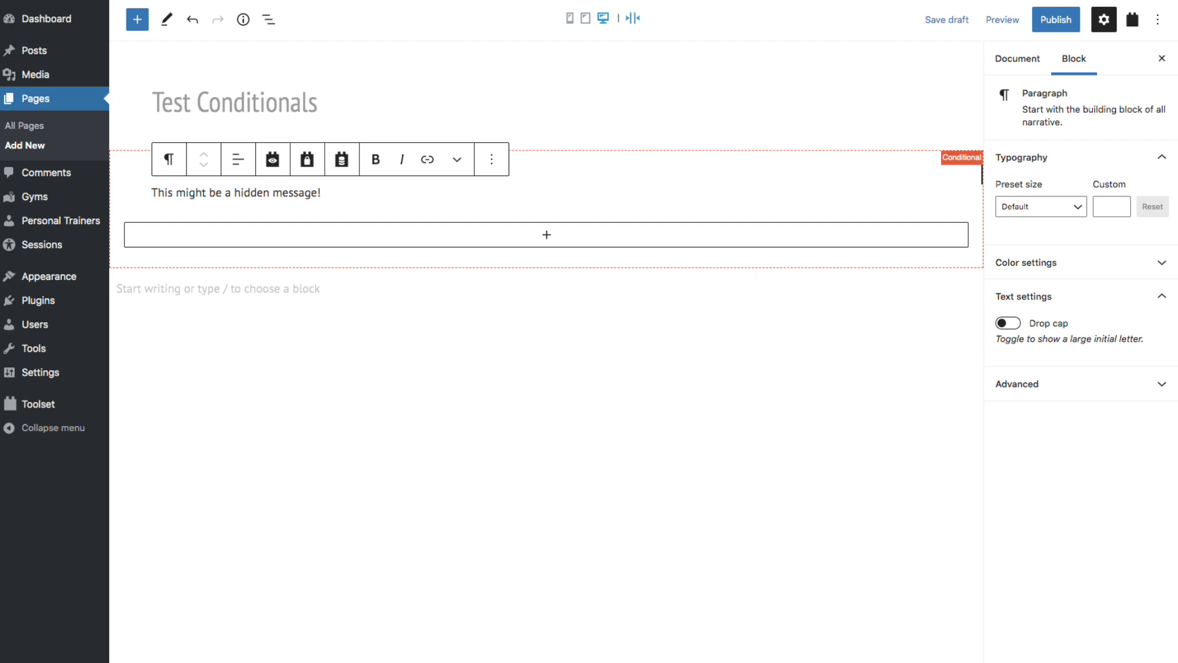
{"action": "left_click", "coordinate": [1048, 25]}
{"action": "left_click", "coordinate": [1042, 23]}
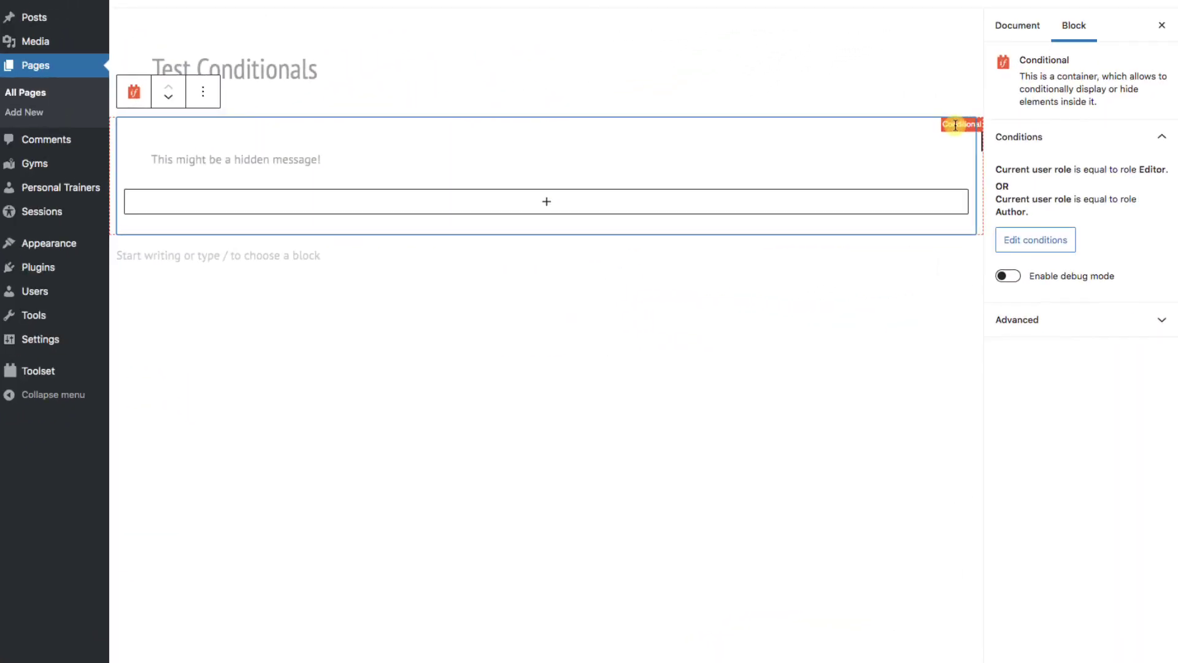
Turn on NOT for the Editor-or-Author conditions and apply the inverted rule
{"action": "left_click", "coordinate": [1037, 240]}
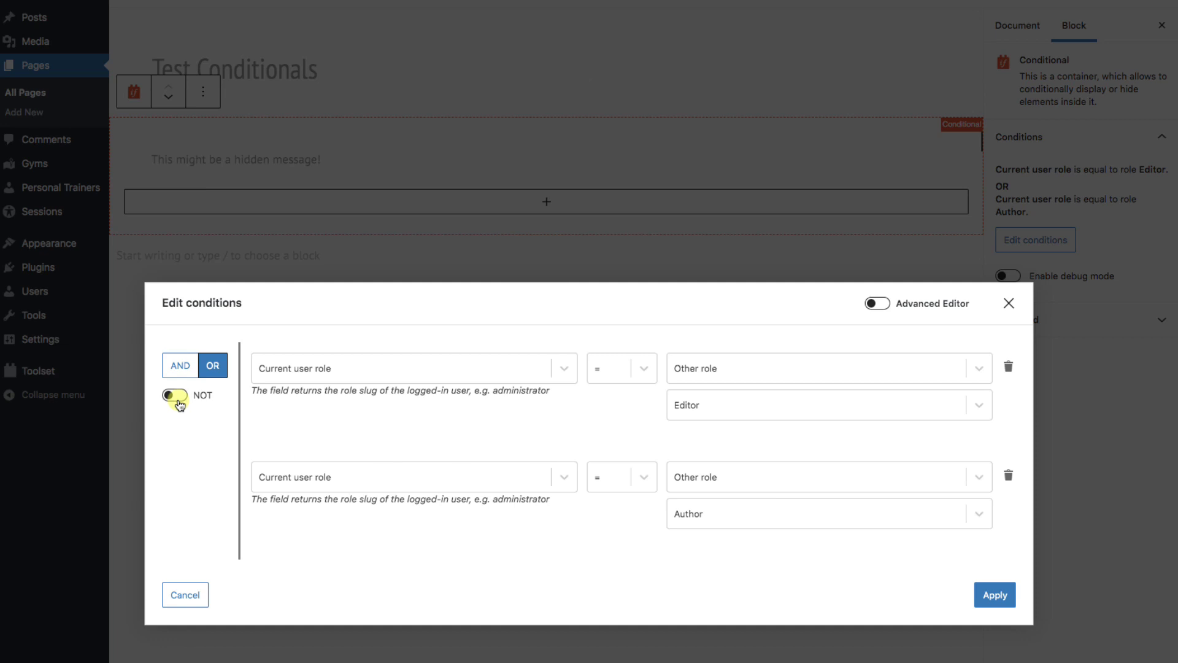
{"action": "left_click", "coordinate": [178, 397]}
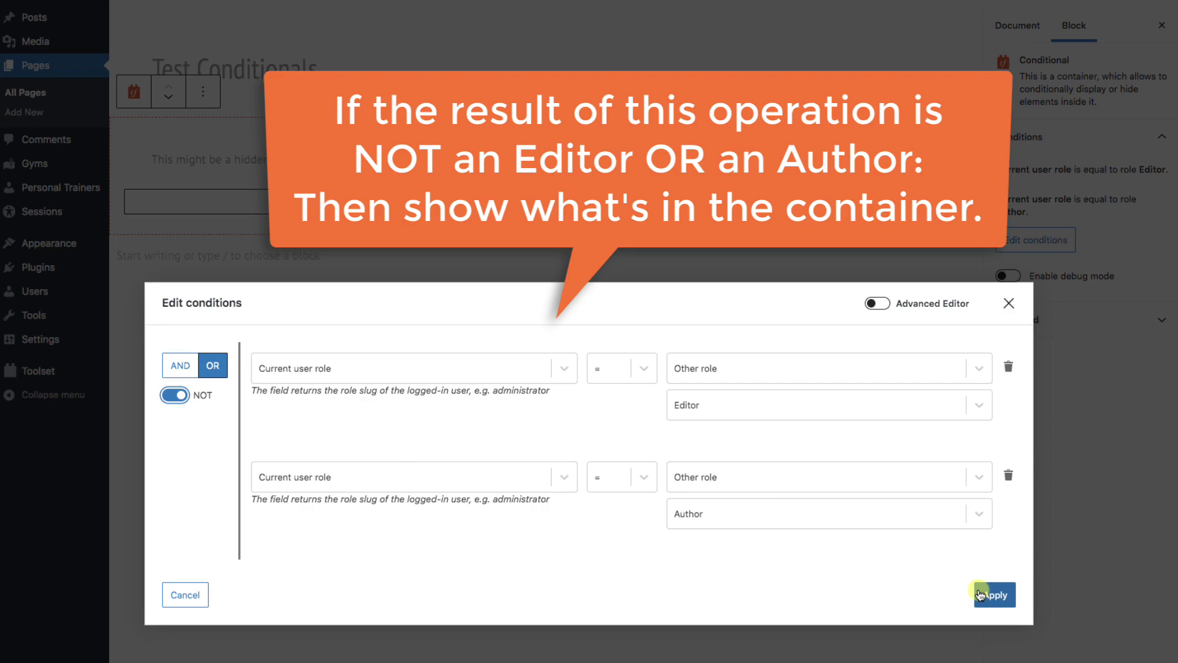
{"action": "left_click", "coordinate": [985, 591]}
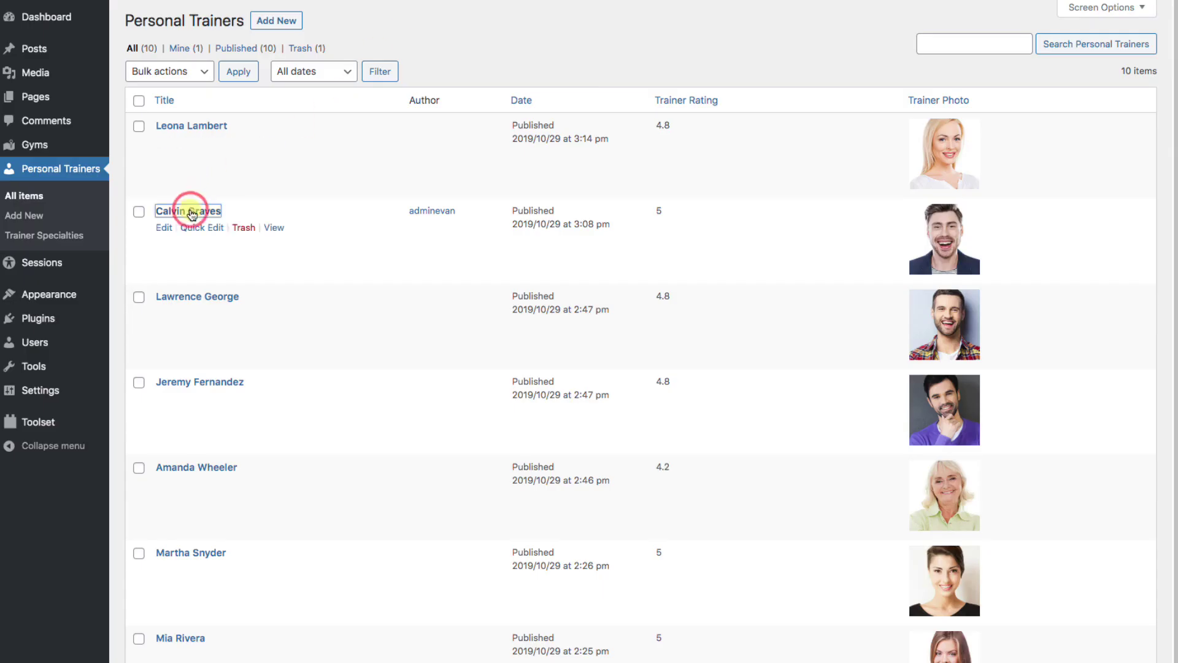
Clear one trainer's Trainer Photo URL and update the trainer post
{"action": "left_click", "coordinate": [190, 211]}
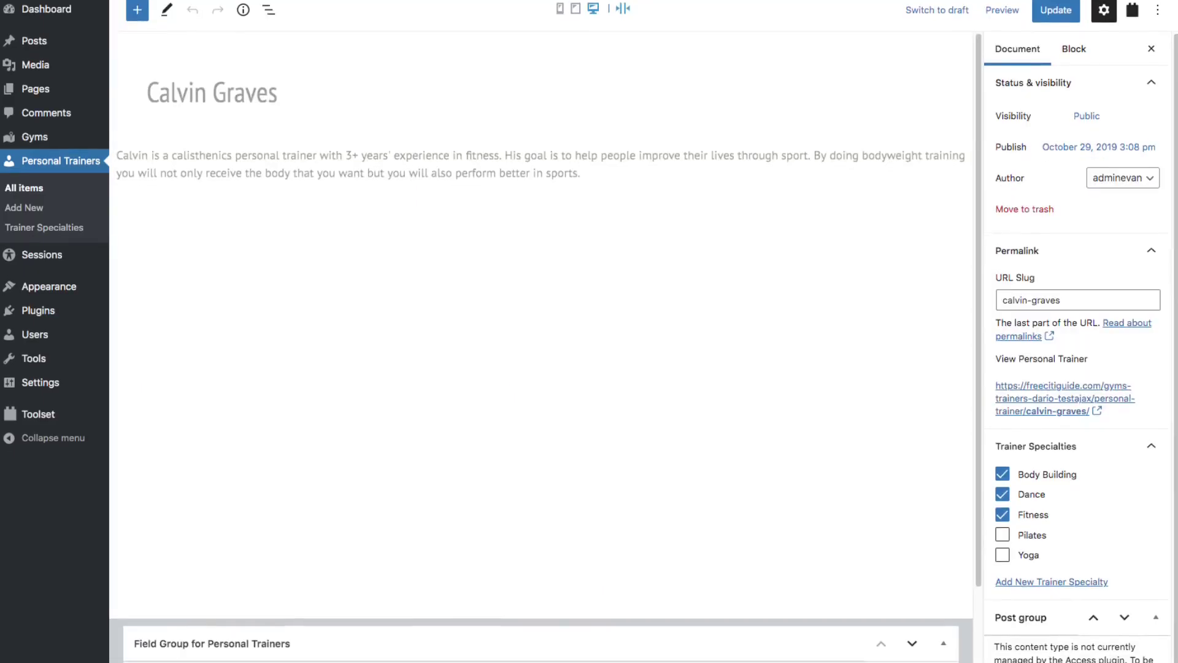
{"action": "scroll", "coordinate": [540, 368], "scroll_direction": "down", "scroll_amount": 6}
{"action": "triple_click", "coordinate": [610, 526]}
{"action": "key", "text": "BackSpace"}
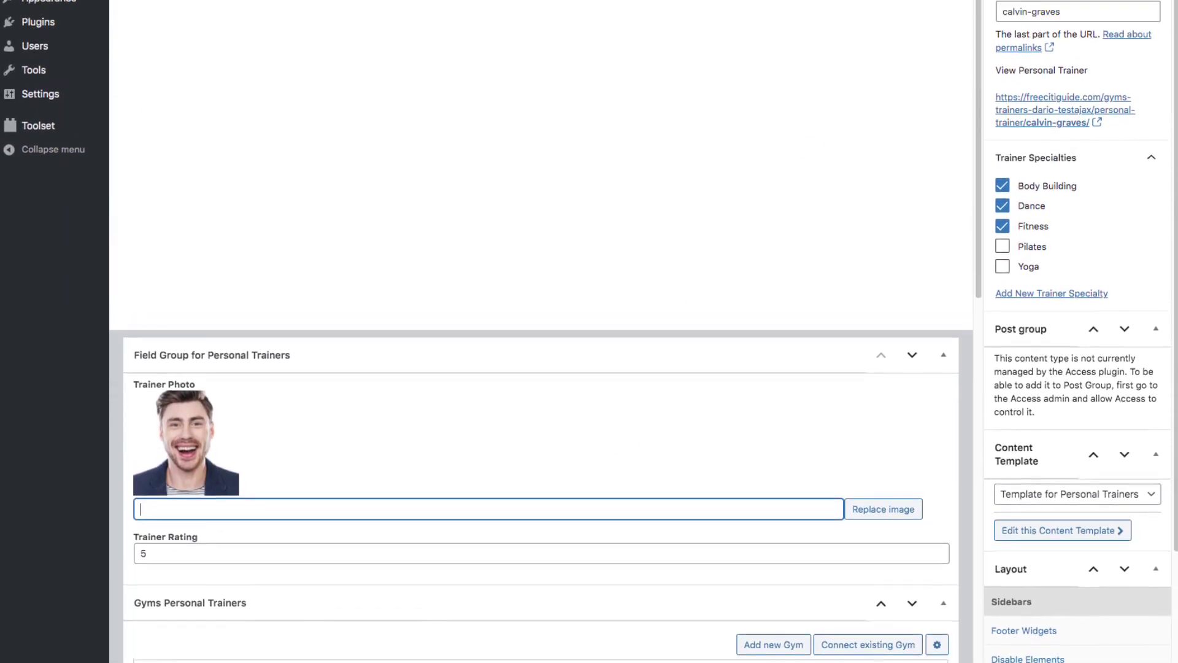
{"action": "scroll", "coordinate": [540, 368], "scroll_direction": "up", "scroll_amount": 6}
{"action": "left_click", "coordinate": [1050, 22]}
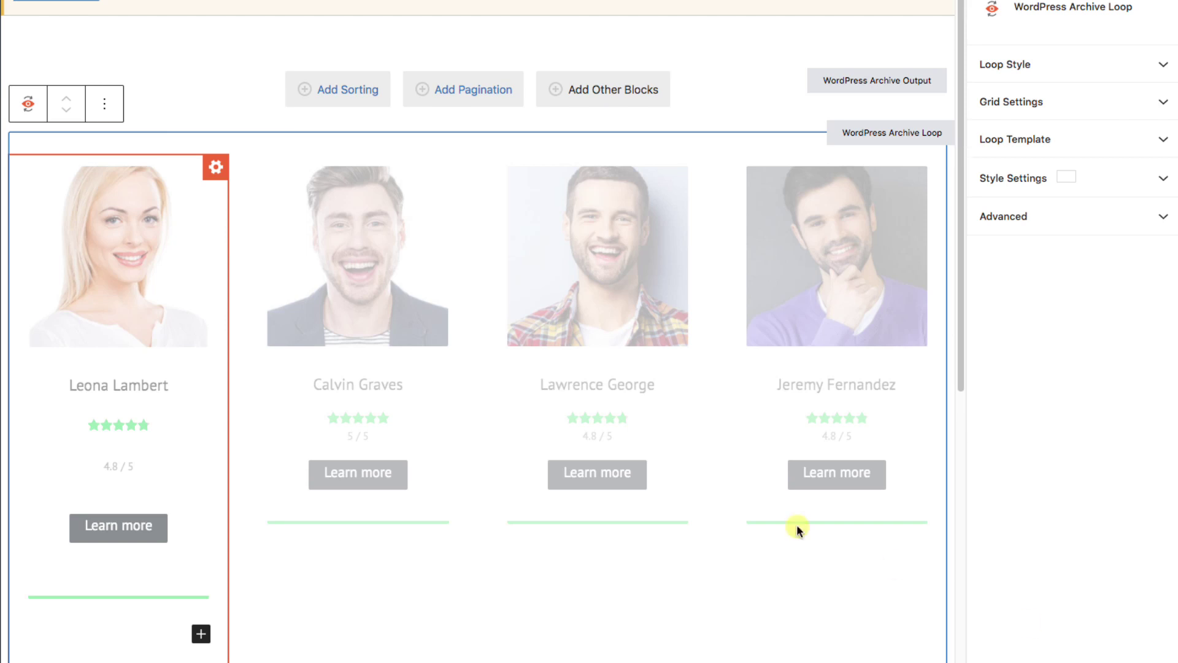
Insert a Conditional block below the first trainer card's photo
{"action": "left_click", "coordinate": [122, 286]}
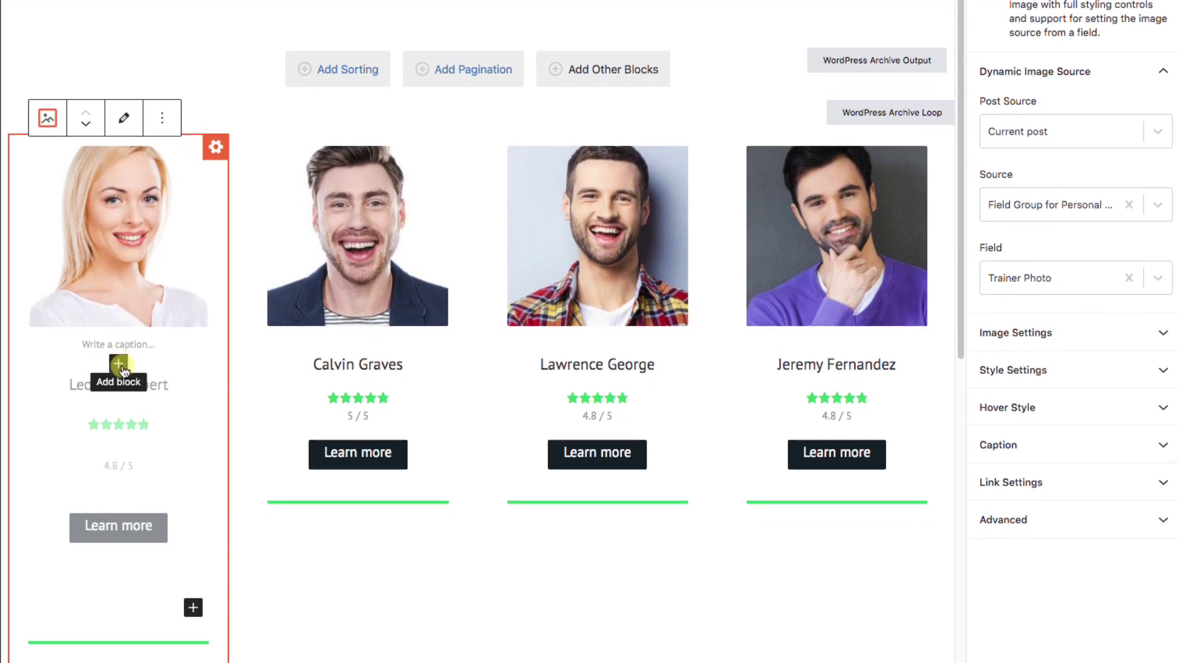
{"action": "left_click", "coordinate": [120, 365]}
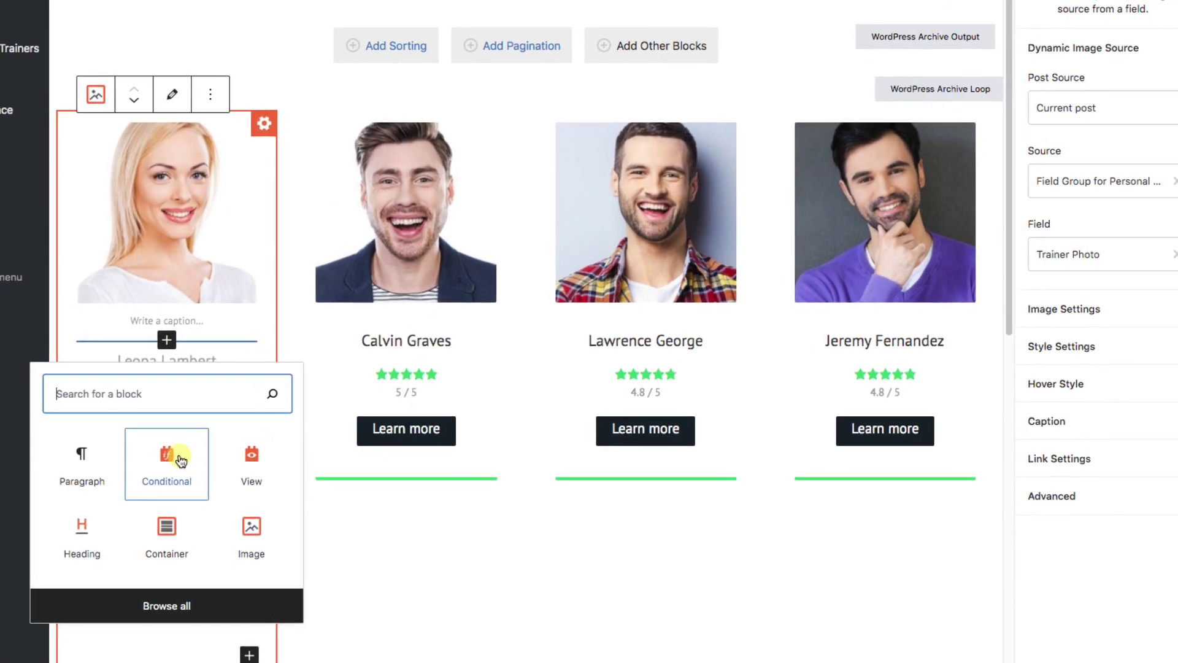
{"action": "left_click", "coordinate": [130, 474]}
{"action": "left_click", "coordinate": [163, 440]}
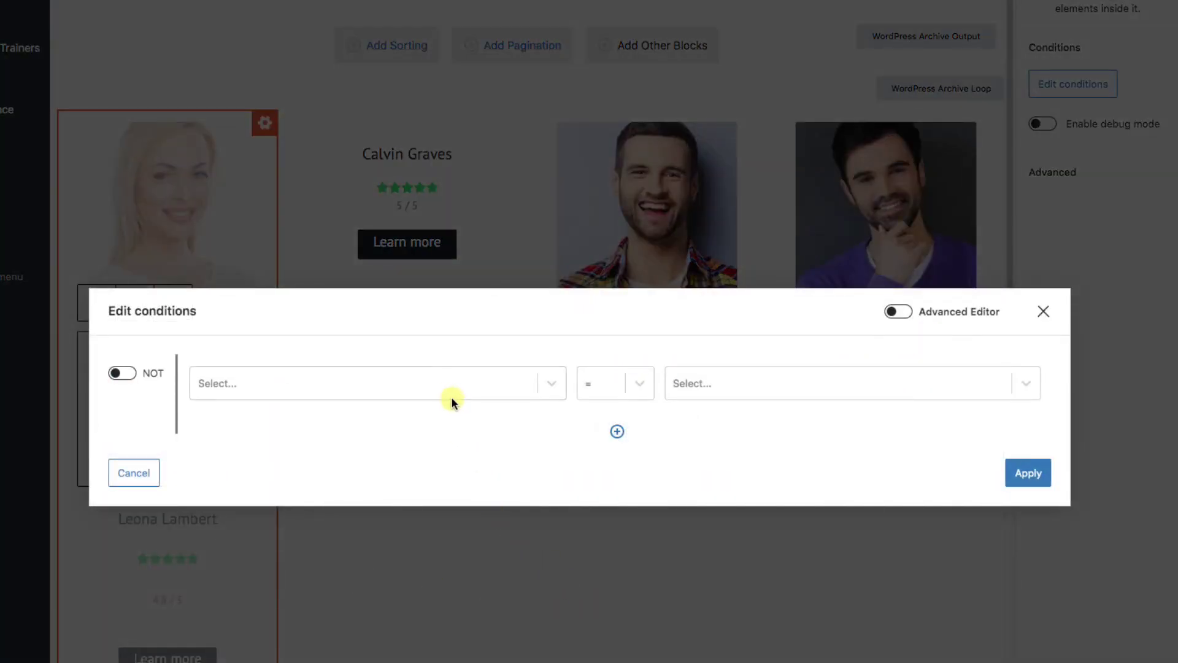
Set the condition to Post data, Field Group for Personal Trainers, Trainer Photo NOT empty
{"action": "left_click", "coordinate": [452, 392]}
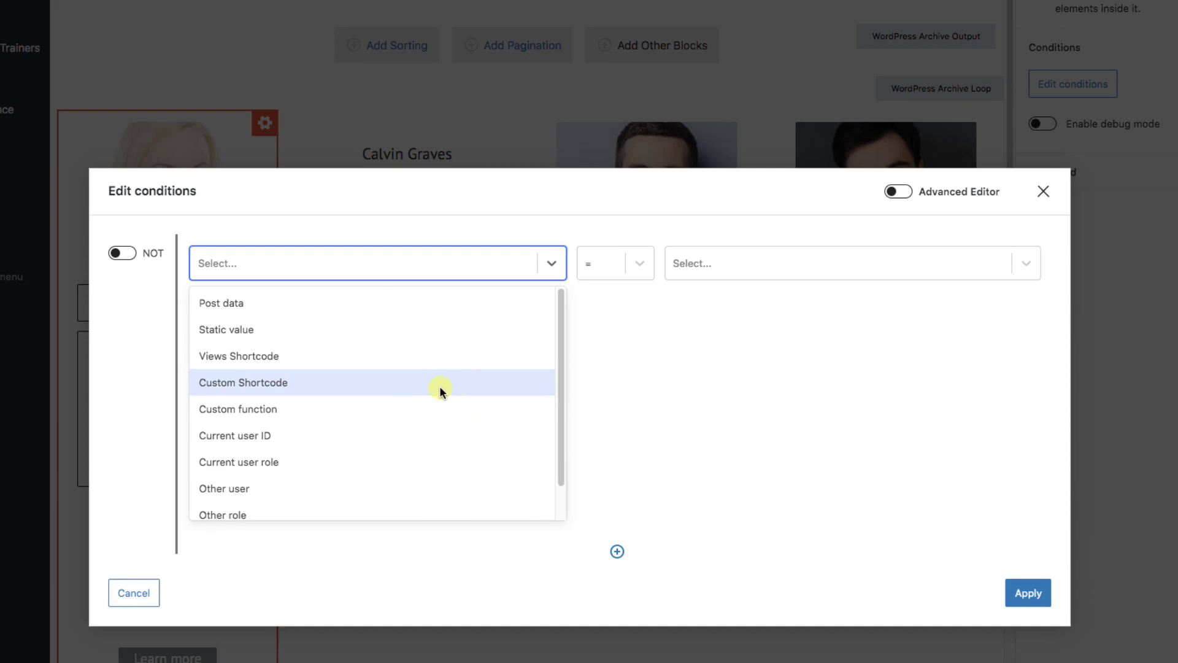
{"action": "left_click", "coordinate": [268, 303]}
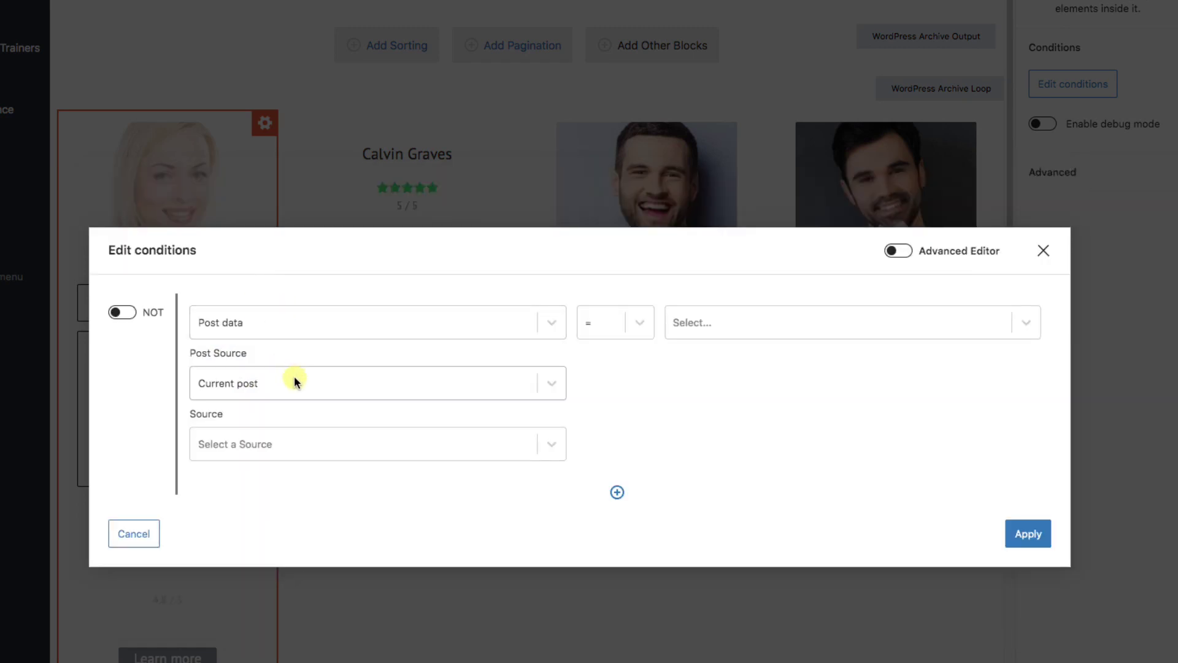
{"action": "left_click", "coordinate": [324, 442]}
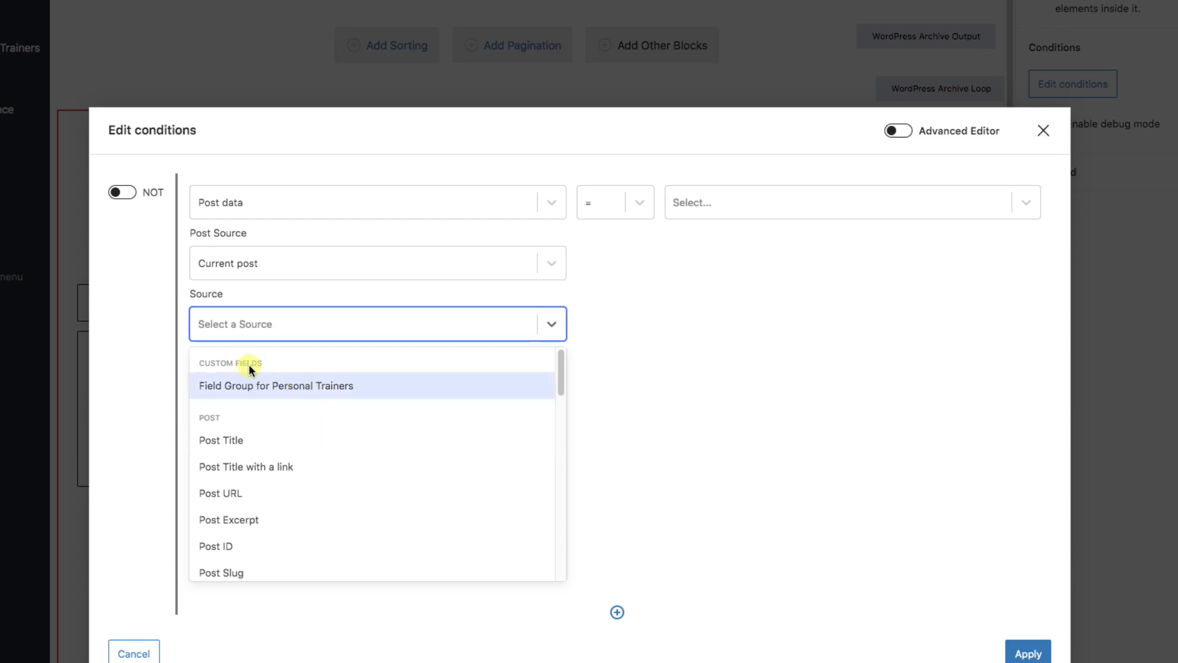
{"action": "left_click", "coordinate": [257, 384]}
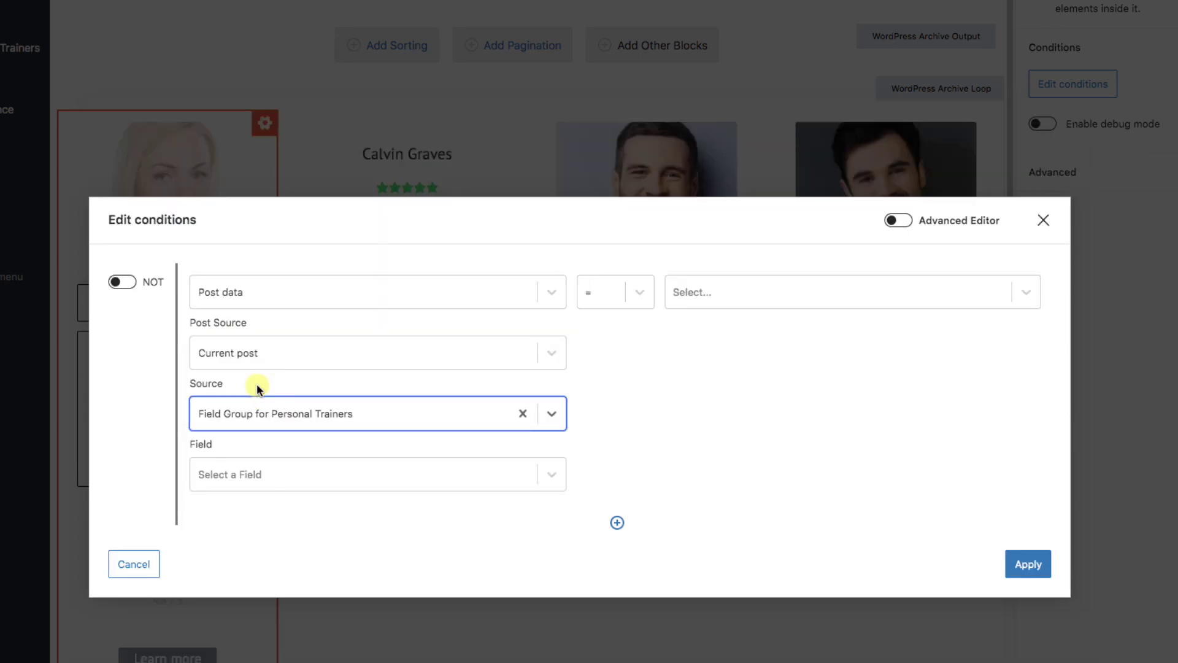
{"action": "left_click", "coordinate": [508, 471]}
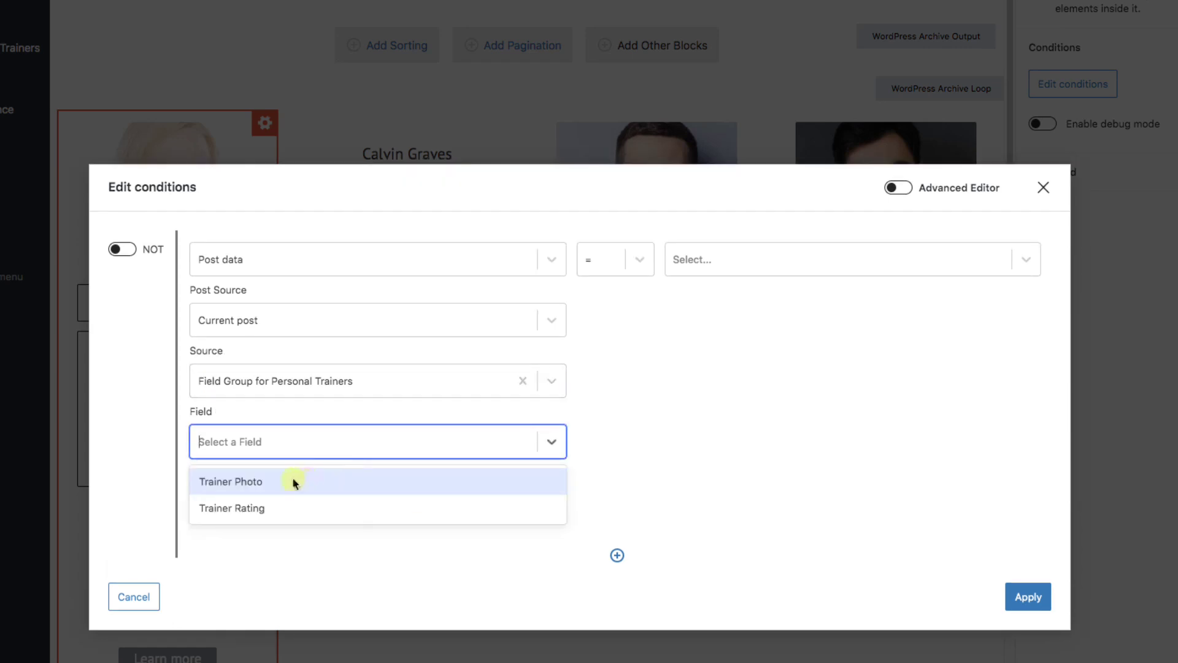
{"action": "left_click", "coordinate": [260, 488]}
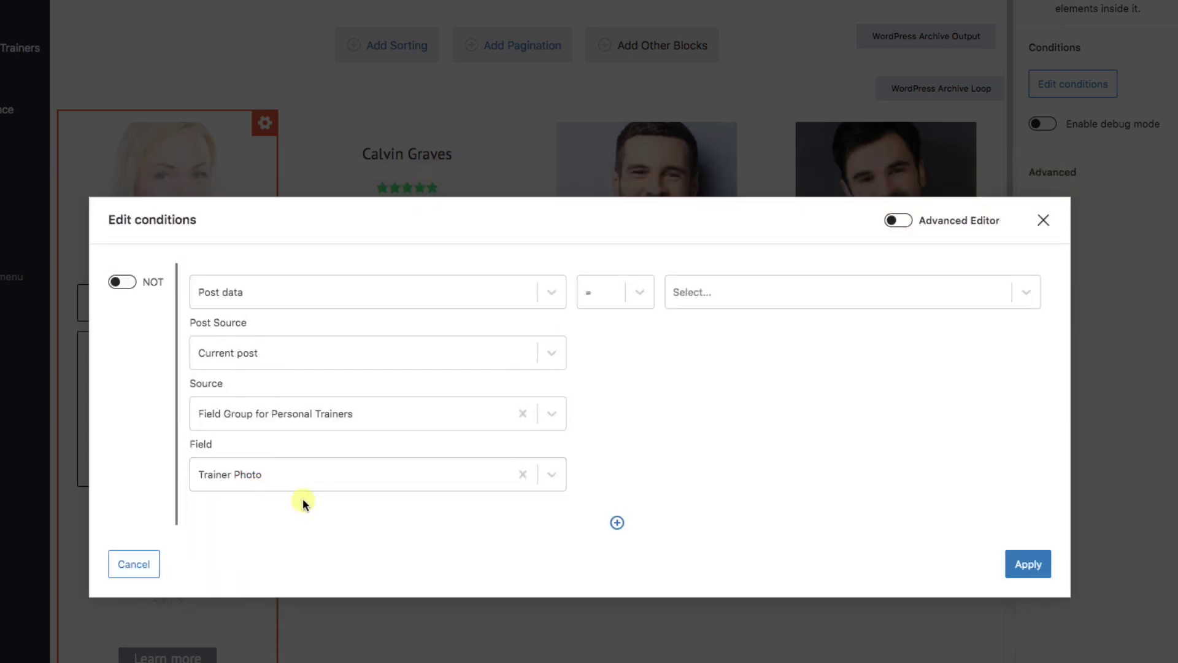
{"action": "left_click", "coordinate": [632, 297]}
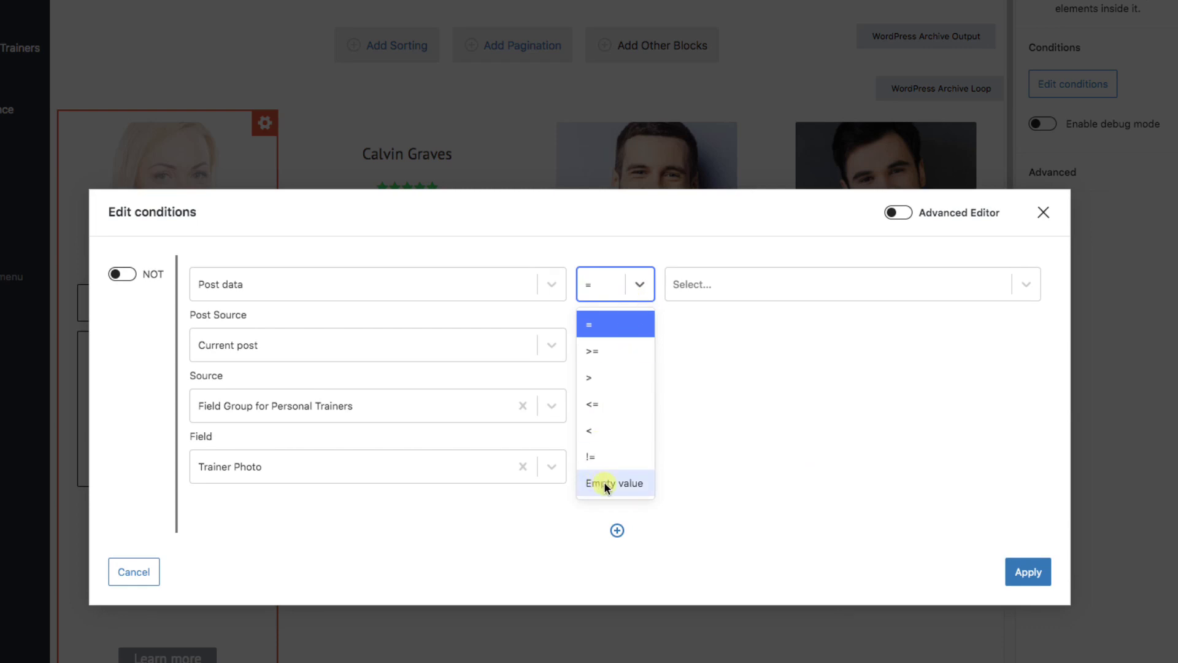
{"action": "left_click", "coordinate": [632, 485]}
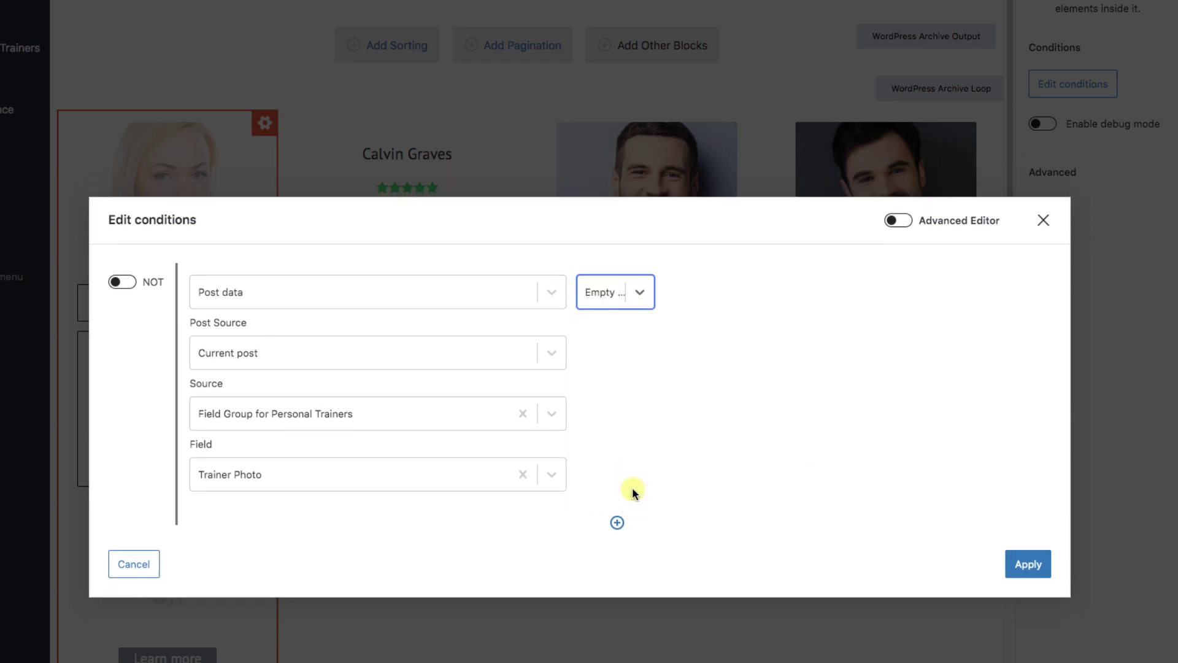
{"action": "left_click", "coordinate": [119, 284]}
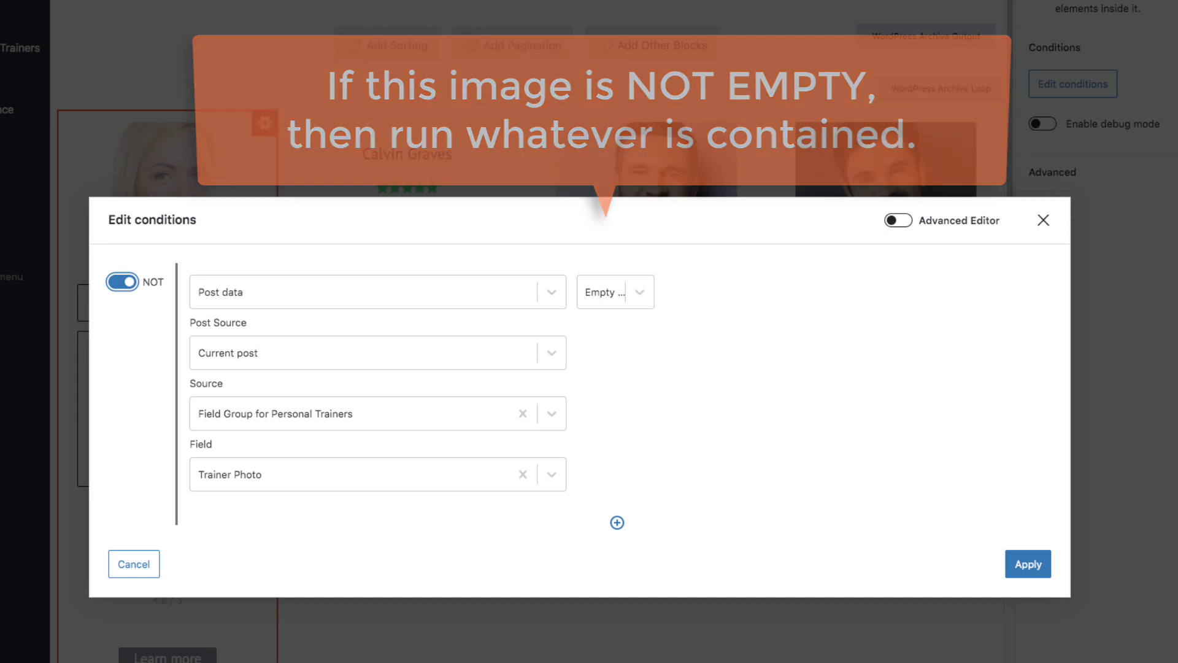
Apply the condition, drag the trainer photo into the Conditional block, and verify nesting in the outline
{"action": "left_click", "coordinate": [1030, 562]}
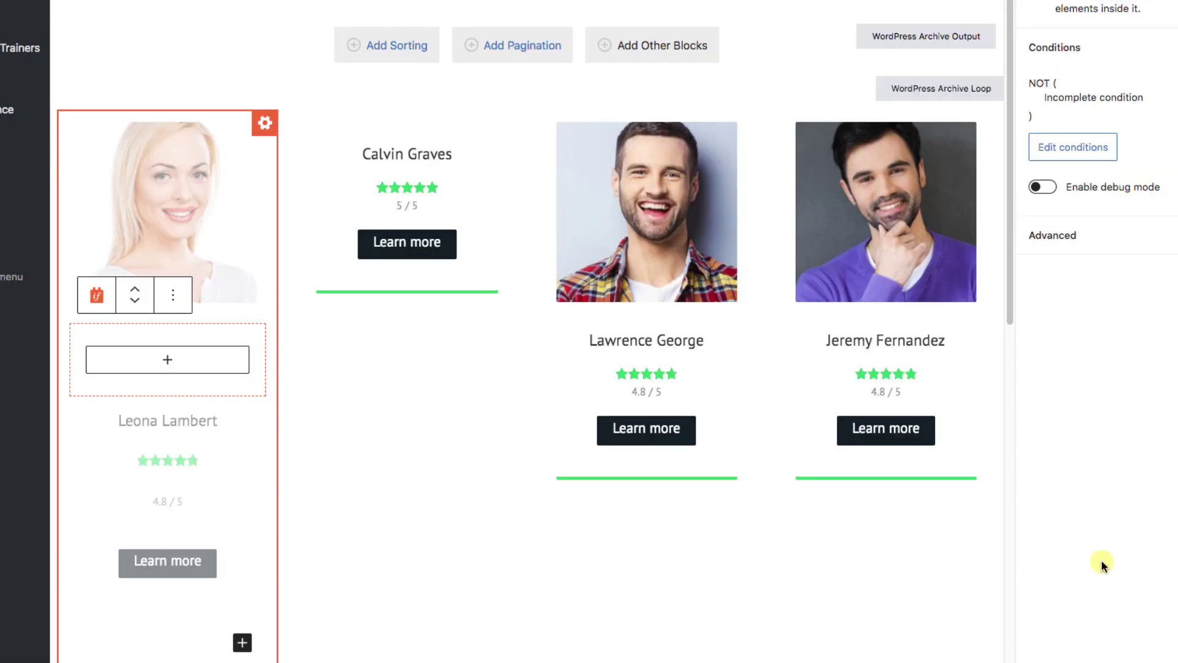
{"action": "left_click", "coordinate": [136, 147]}
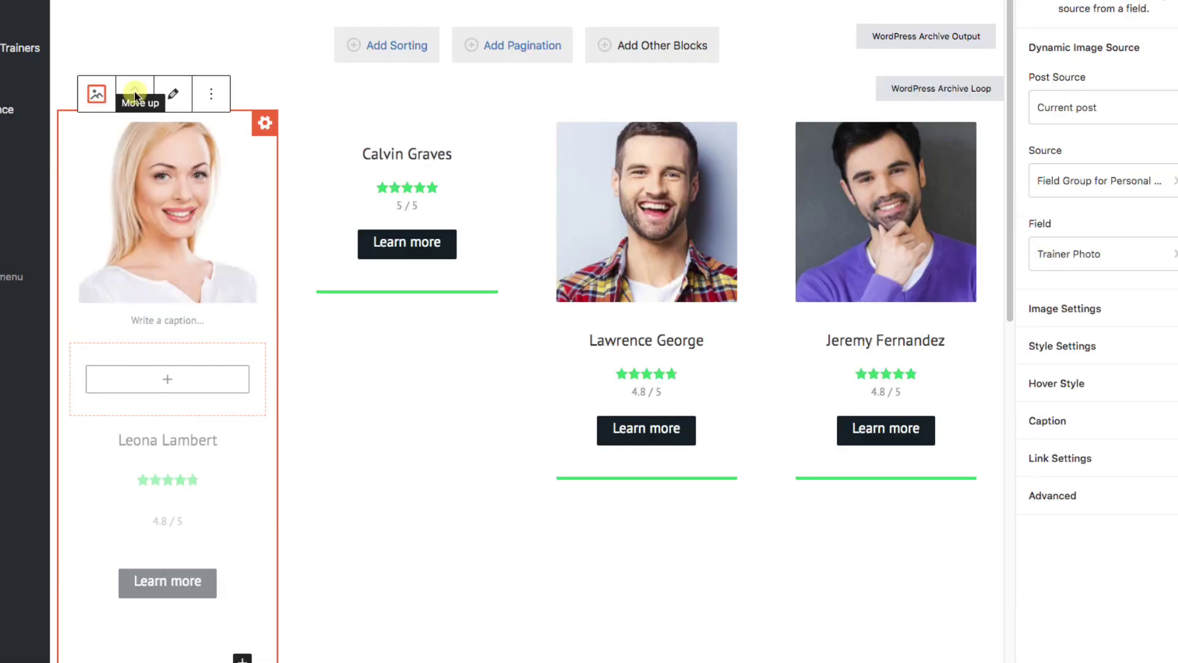
{"action": "left_click_drag", "start_coordinate": [135, 95], "coordinate": [315, 255]}
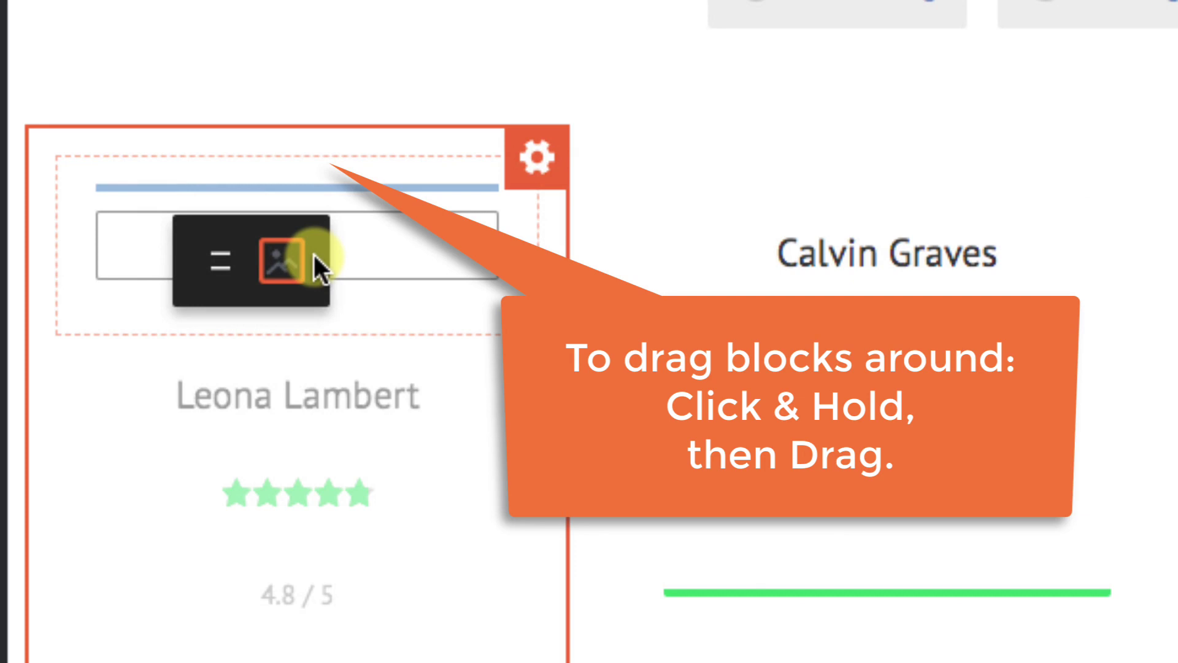
{"action": "left_click_drag", "start_coordinate": [313, 252], "coordinate": [313, 252]}
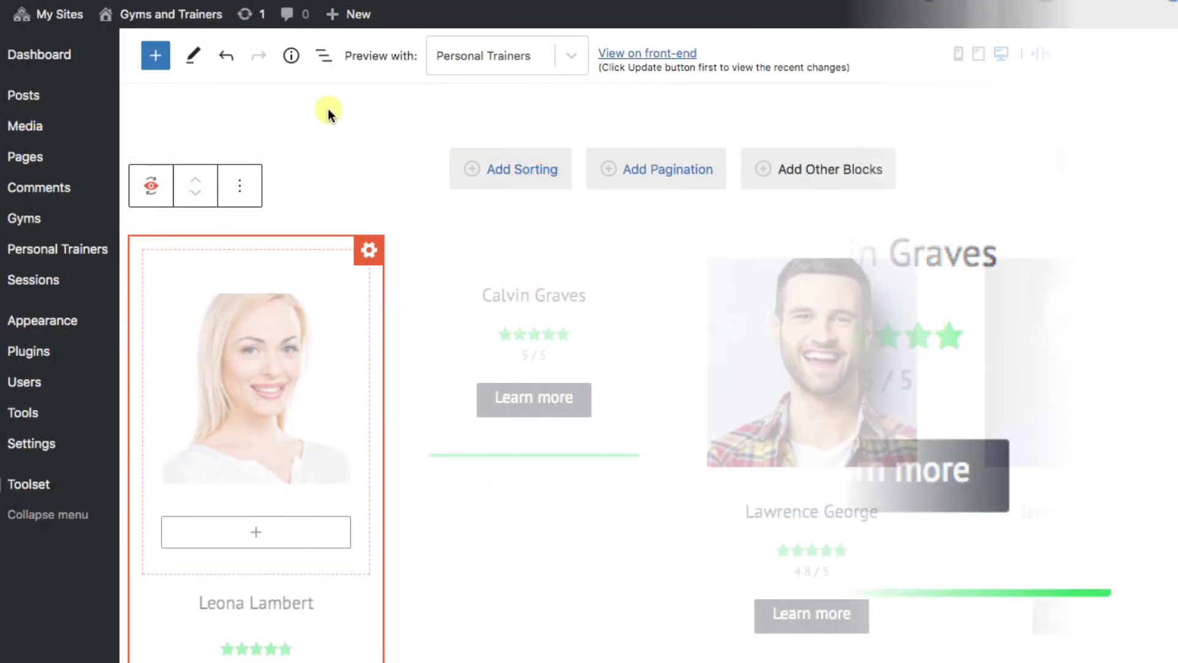
{"action": "left_click", "coordinate": [324, 56]}
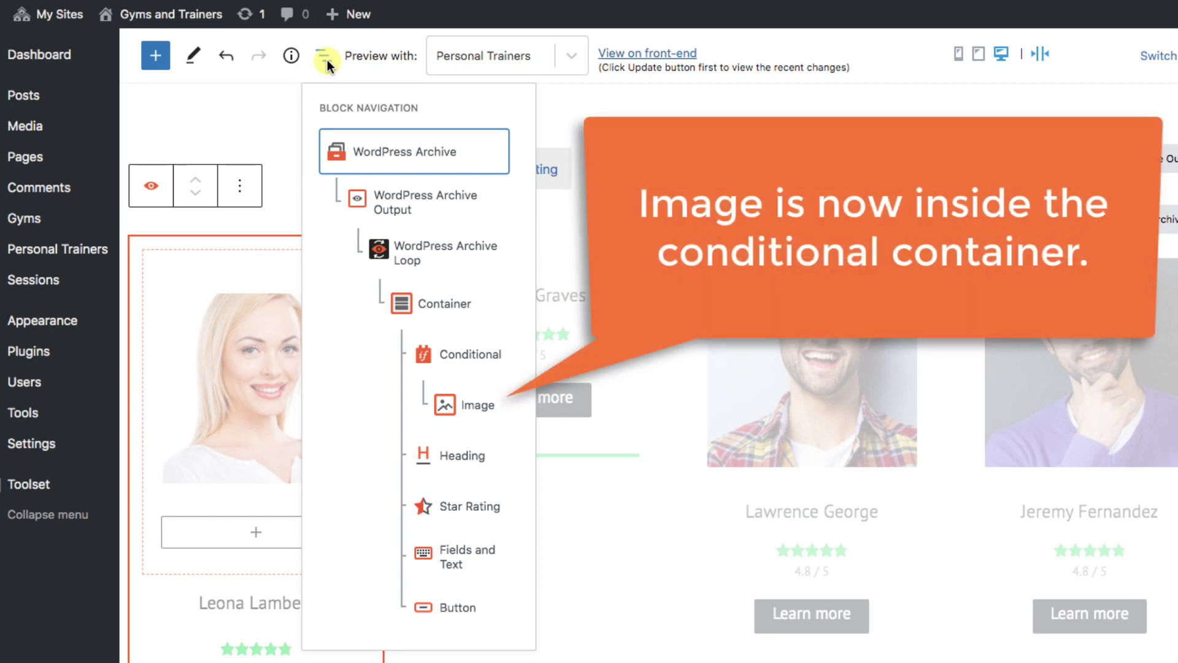
{"action": "left_click", "coordinate": [445, 352]}
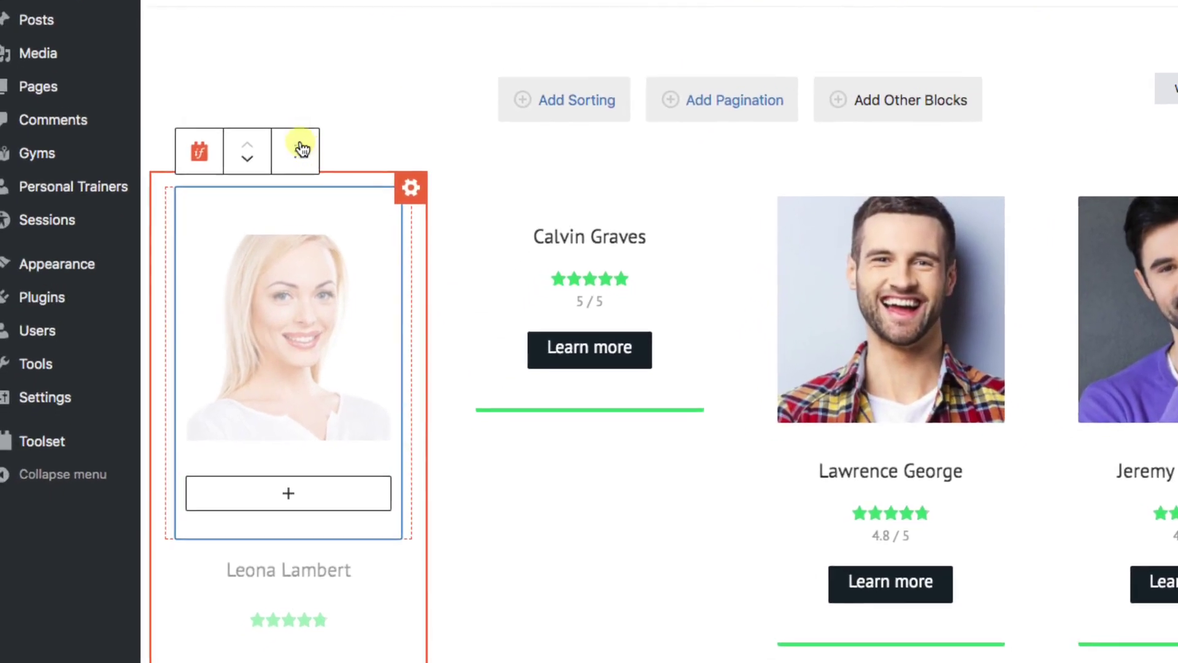
Duplicate the photo Conditional block and turn NOT off on the first copy, showing it when Trainer Photo is empty
{"action": "left_click", "coordinate": [301, 149]}
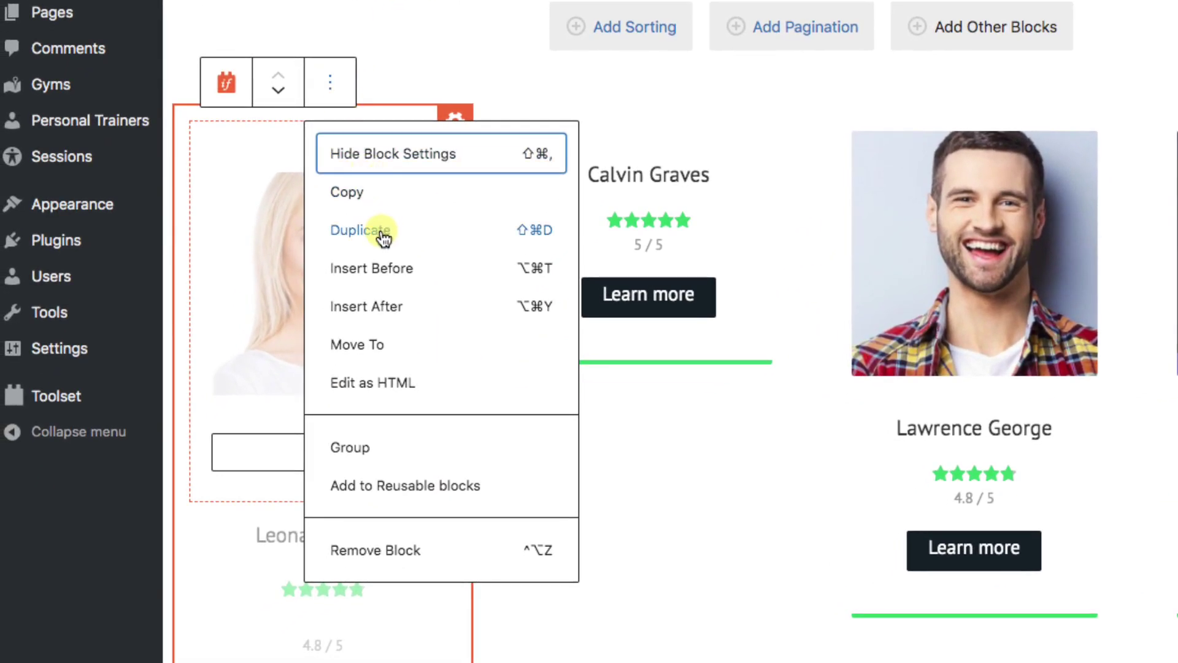
{"action": "left_click", "coordinate": [381, 233]}
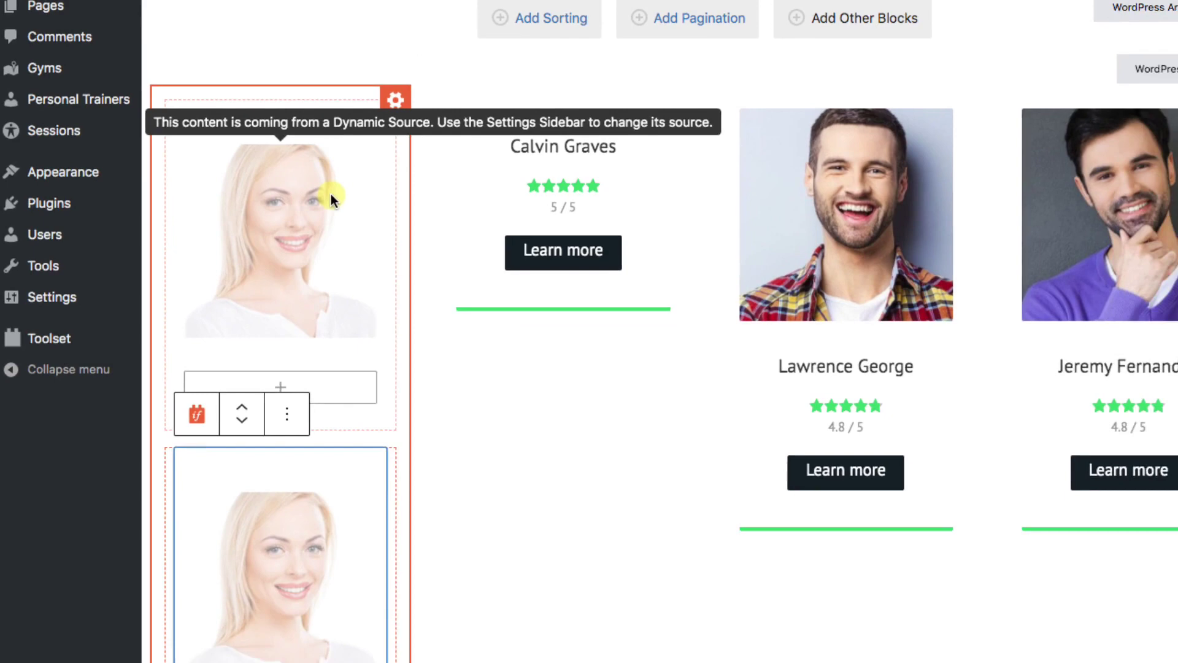
{"action": "key", "text": "ctrl+alt+o"}
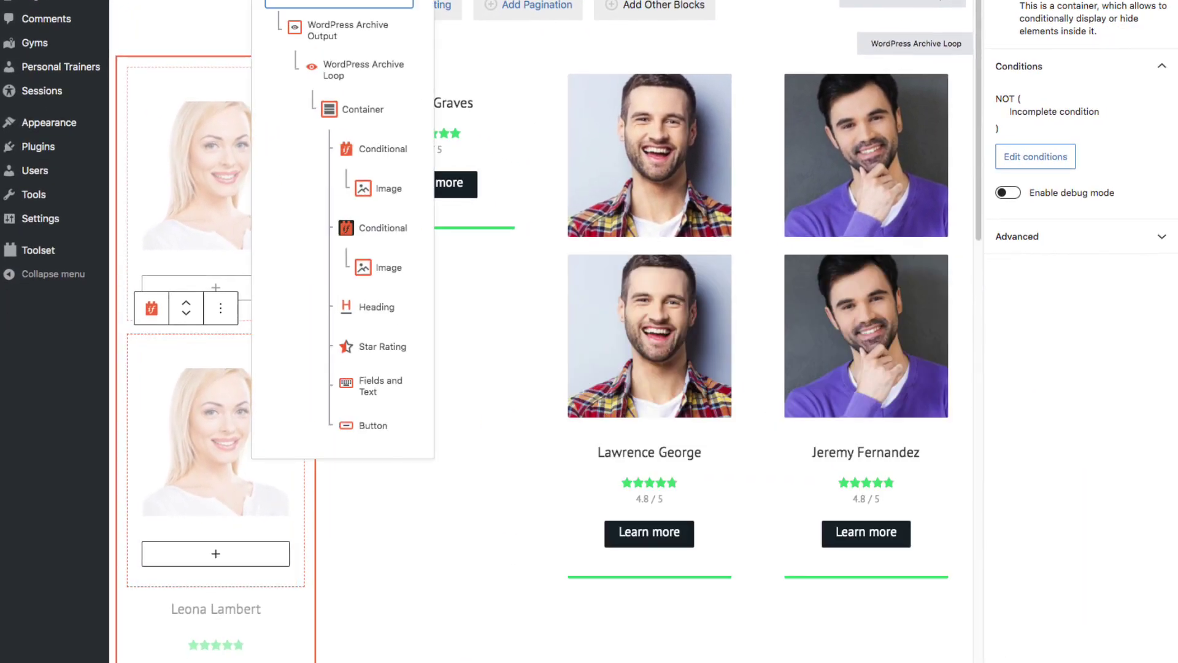
{"action": "left_click", "coordinate": [364, 157]}
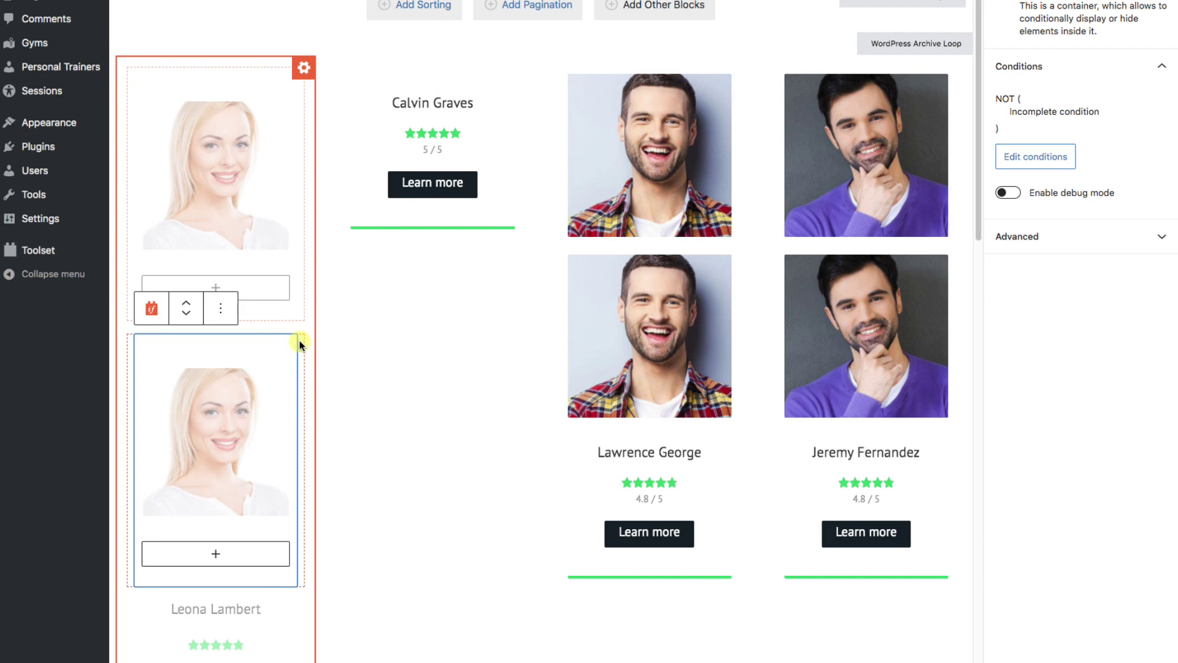
{"action": "left_click", "coordinate": [1035, 157]}
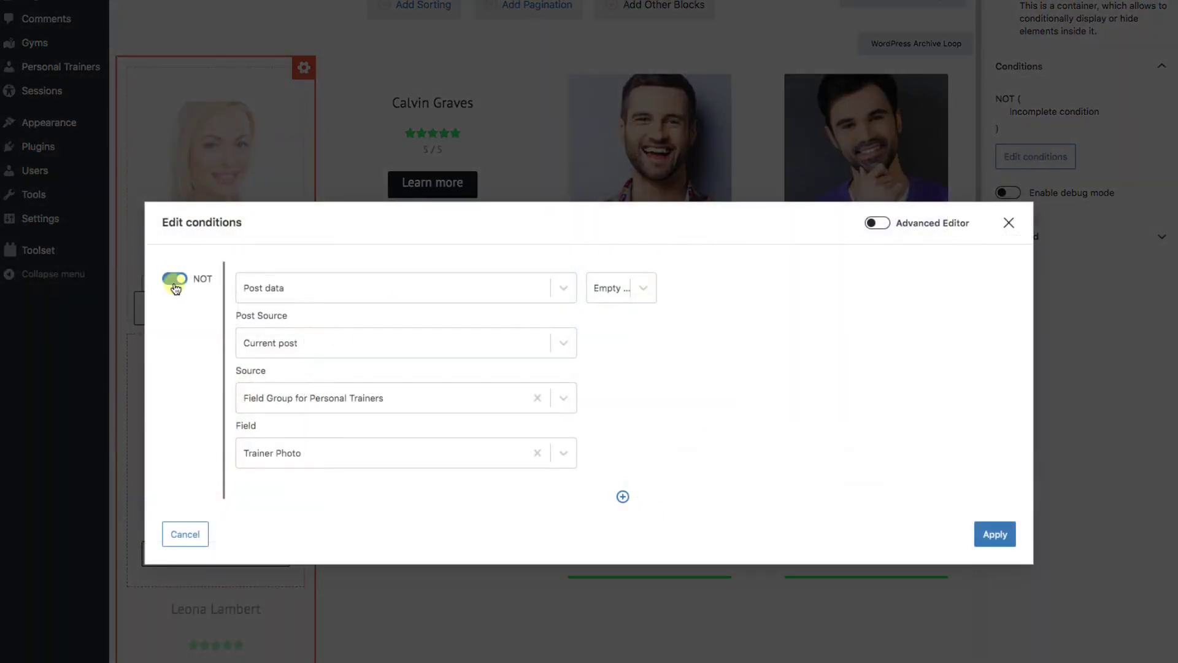
{"action": "left_click", "coordinate": [177, 281]}
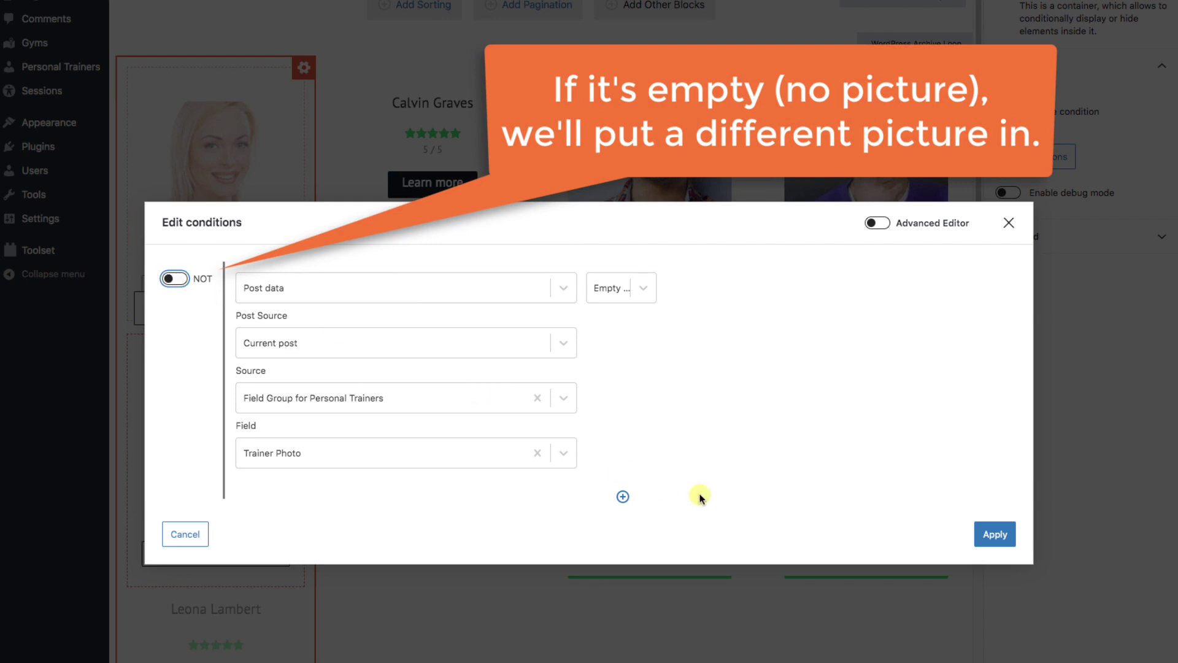
{"action": "left_click", "coordinate": [986, 540]}
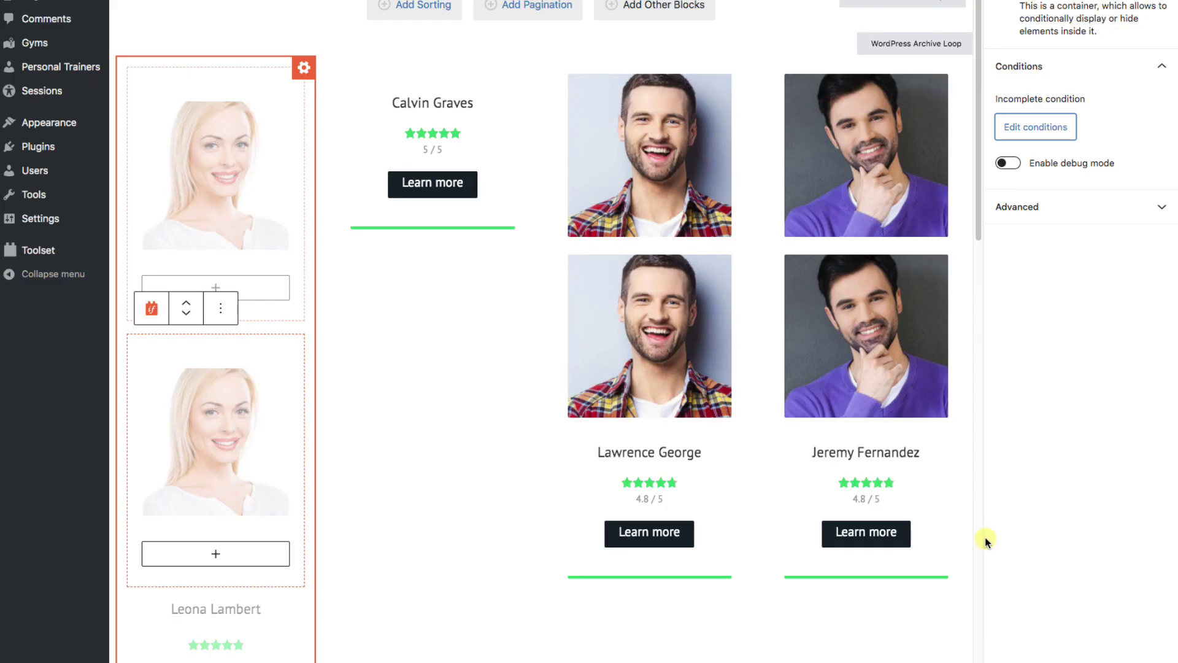
{"action": "left_click", "coordinate": [987, 540]}
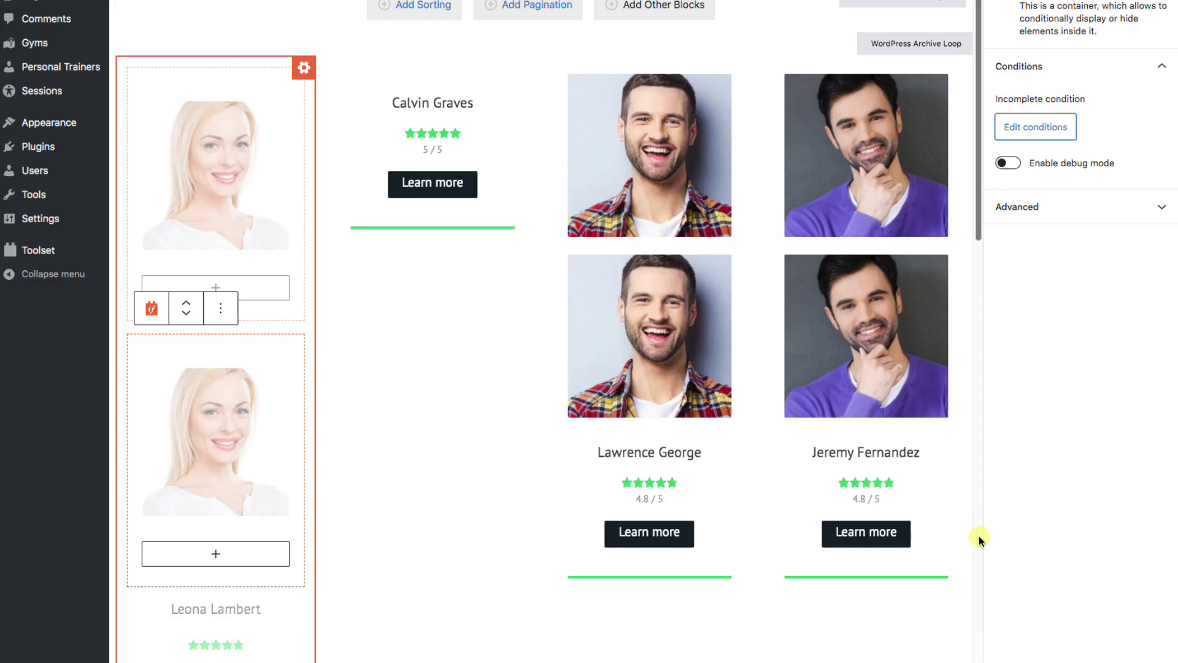
Replace the second image's dynamic source with the static faviconG image from the Media Library
{"action": "left_click", "coordinate": [266, 469]}
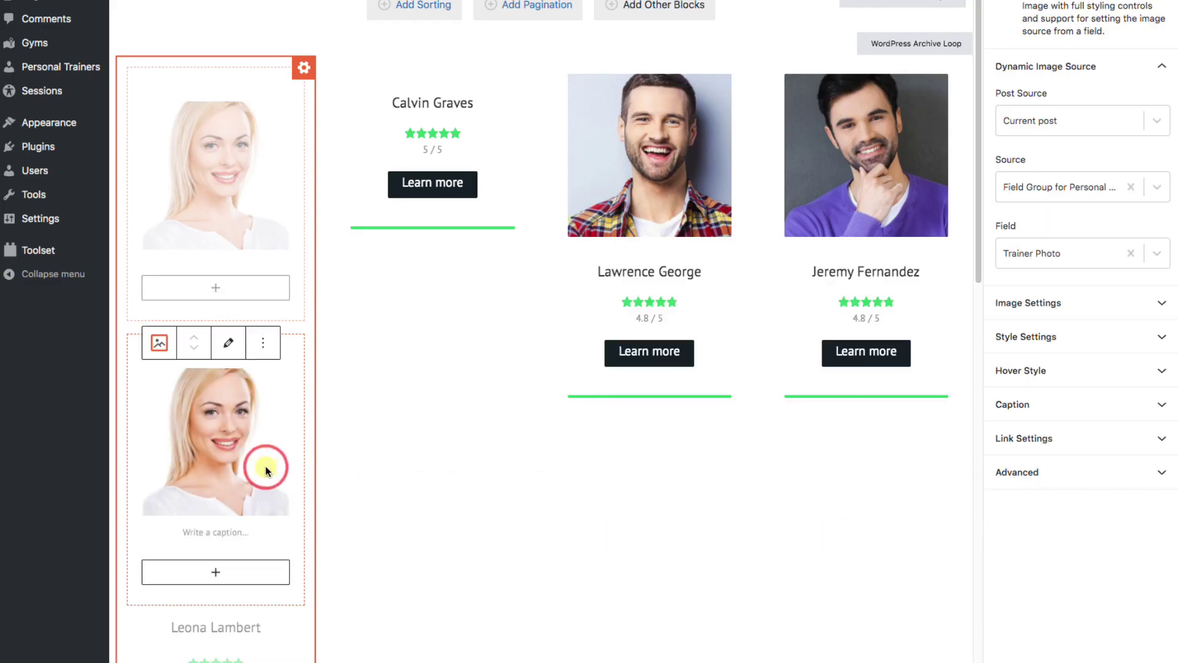
{"action": "left_click", "coordinate": [229, 342]}
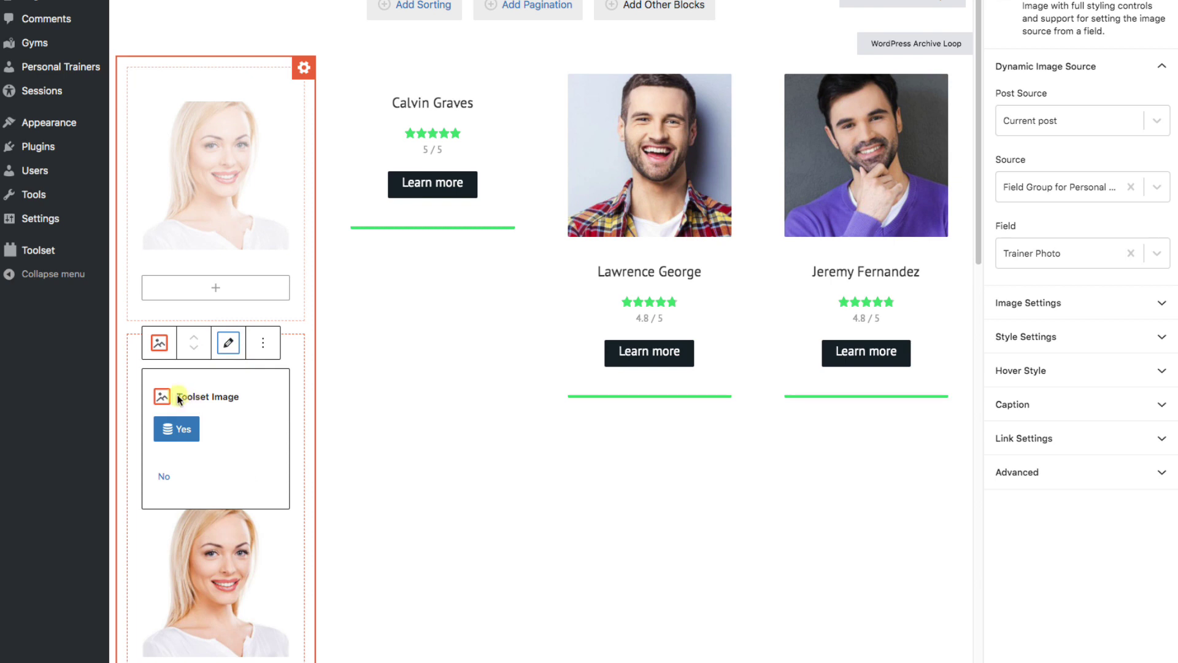
{"action": "left_click", "coordinate": [162, 476]}
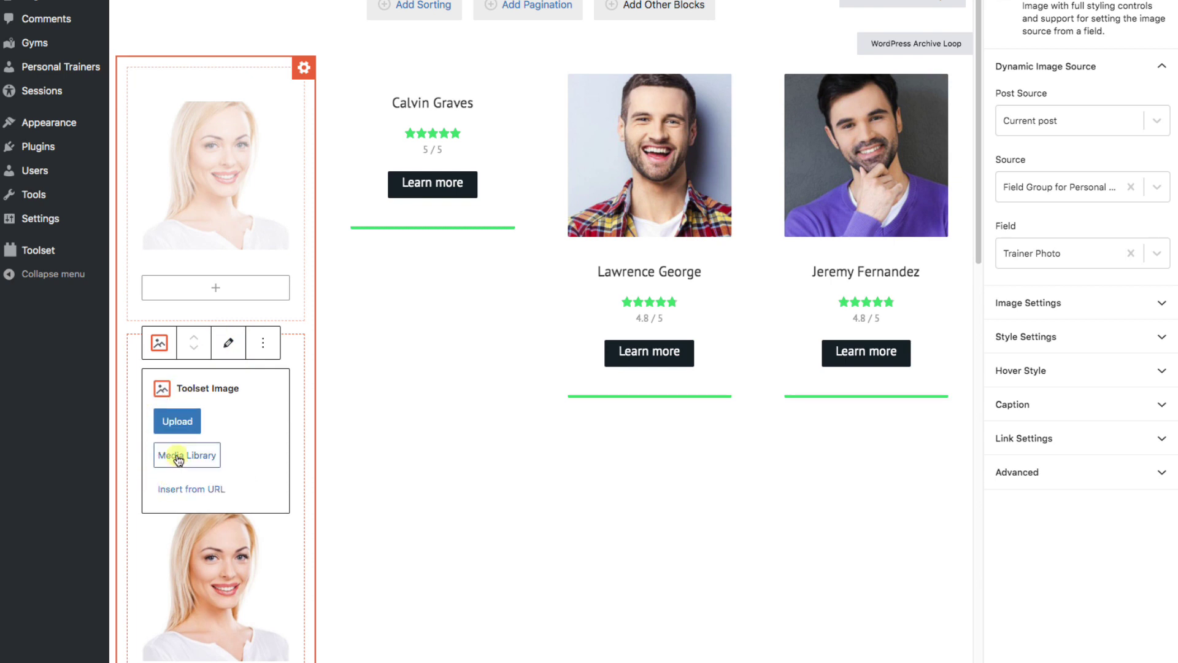
{"action": "left_click", "coordinate": [178, 457]}
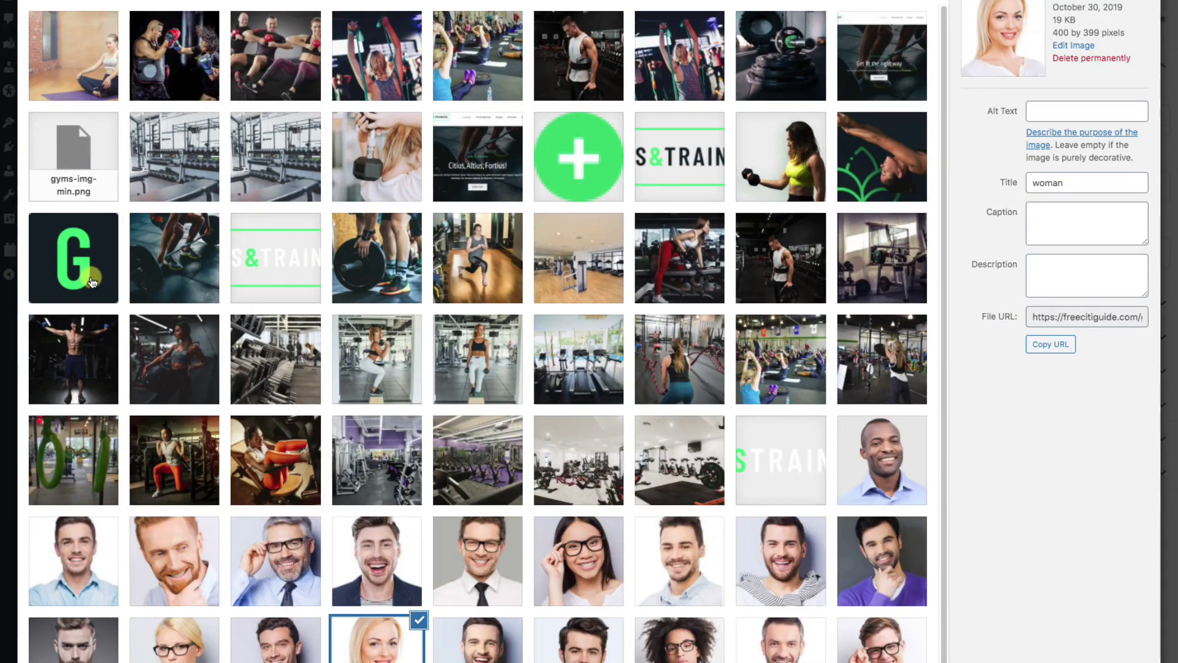
{"action": "left_click", "coordinate": [86, 276]}
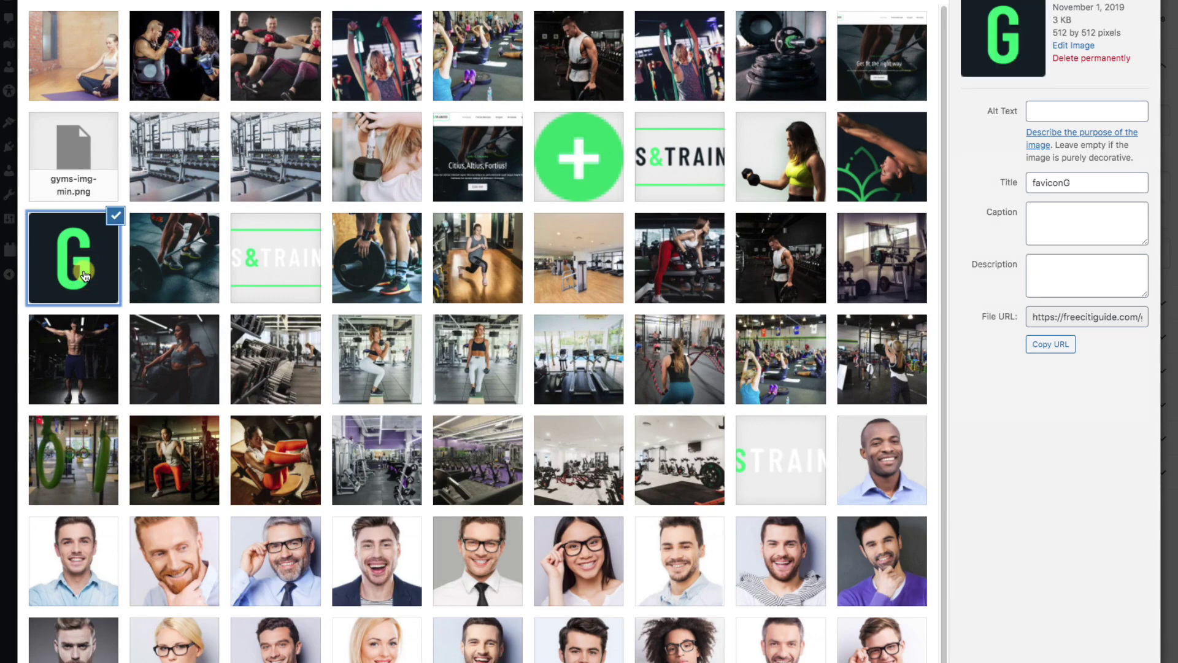
{"action": "key", "text": "Return"}
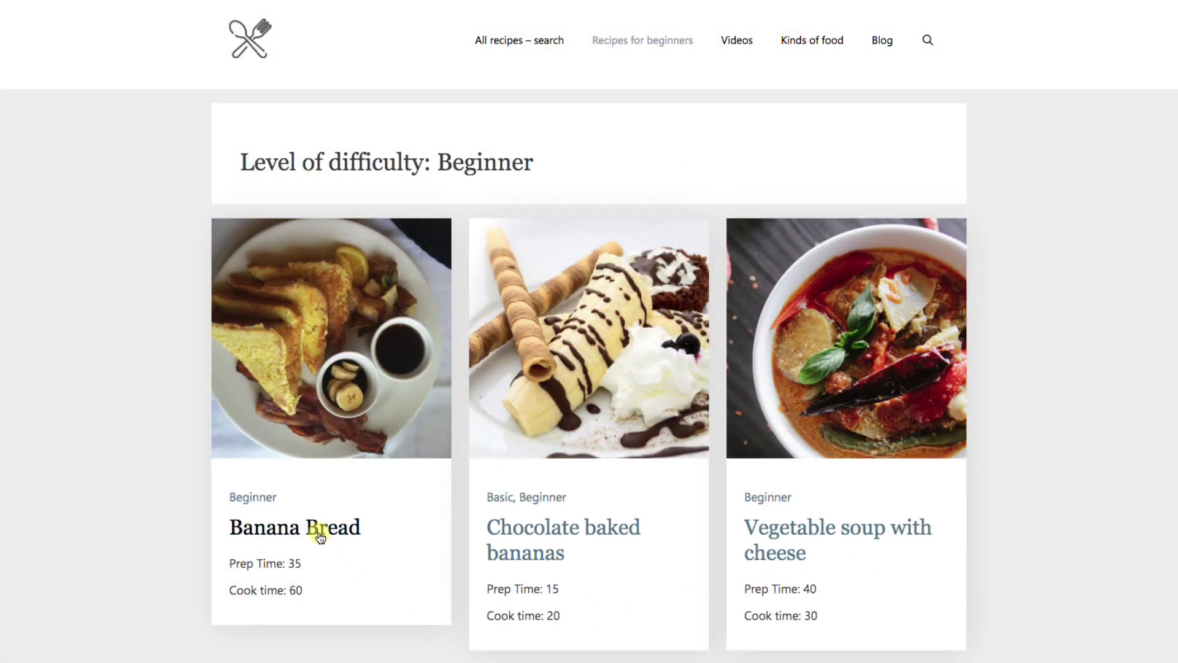
Open the Banana Bread recipe on the site front end
{"action": "left_click", "coordinate": [319, 535]}
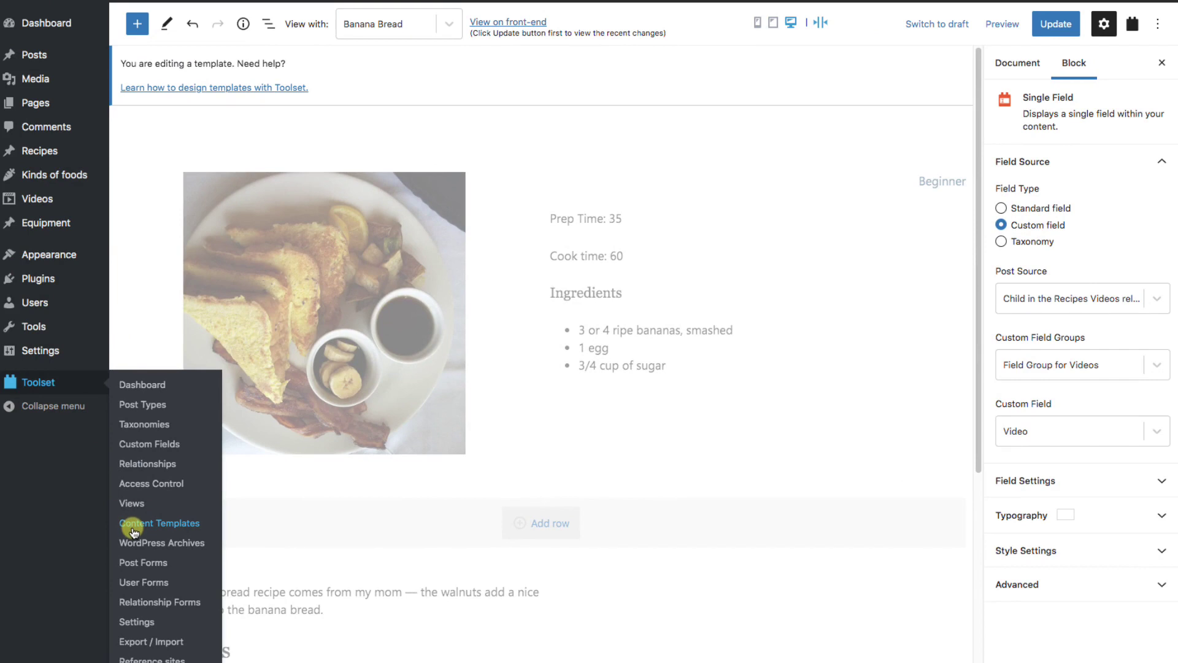
Open the Template for Recipes and inspect the Beginner field's Levels of difficulty taxonomy source
{"action": "left_click", "coordinate": [133, 526]}
{"action": "left_click", "coordinate": [305, 264]}
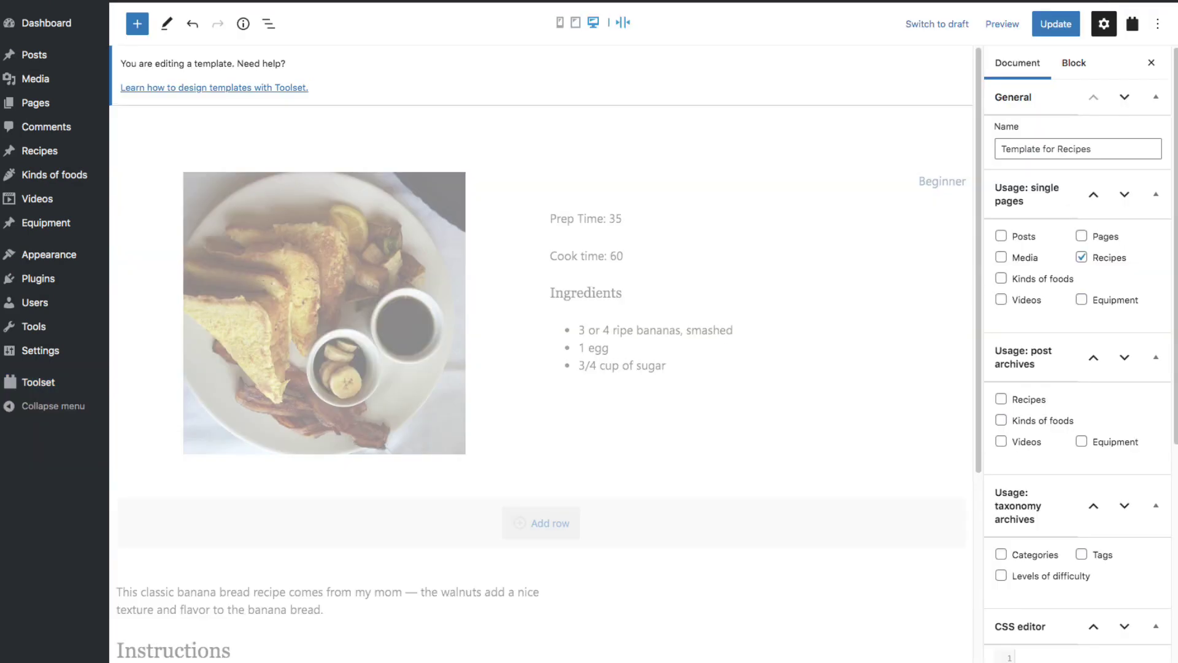
{"action": "left_click", "coordinate": [931, 182]}
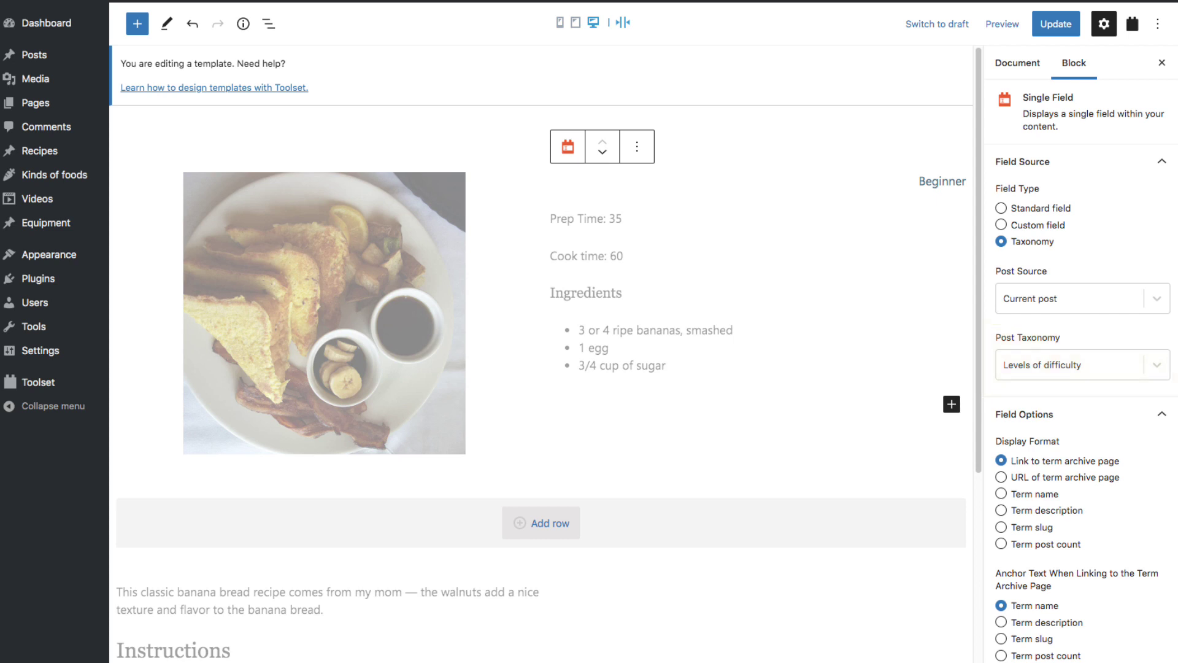
Insert a Conditional block and move it above the recipe layout grid
{"action": "left_click", "coordinate": [521, 122]}
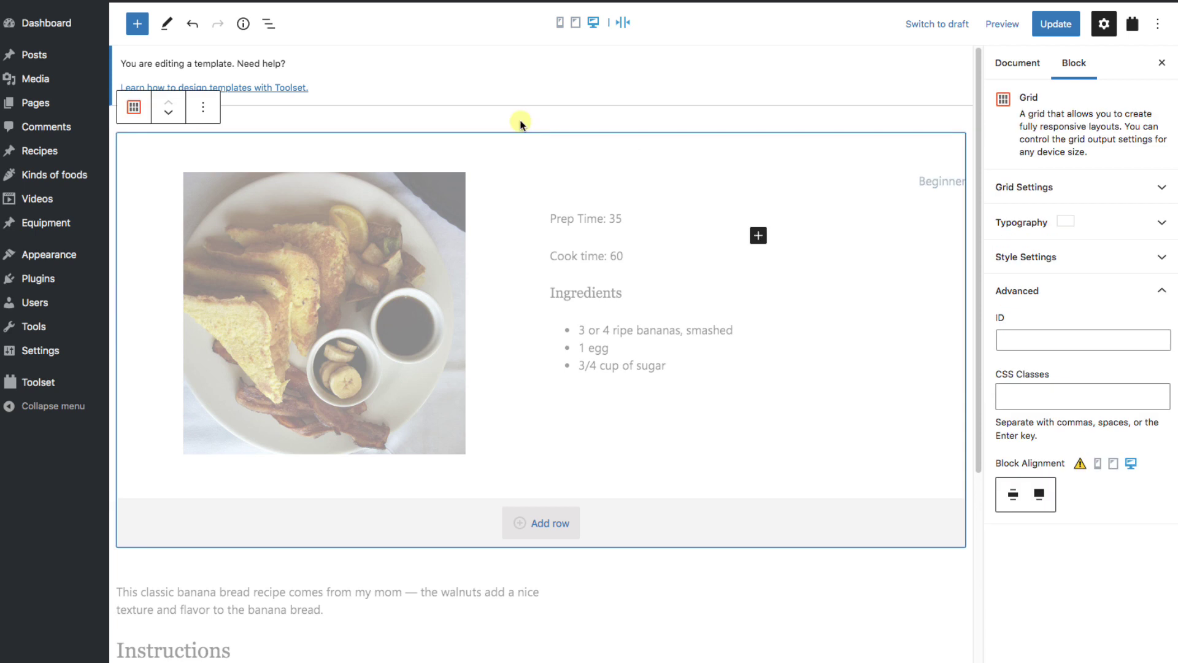
{"action": "left_click", "coordinate": [539, 575]}
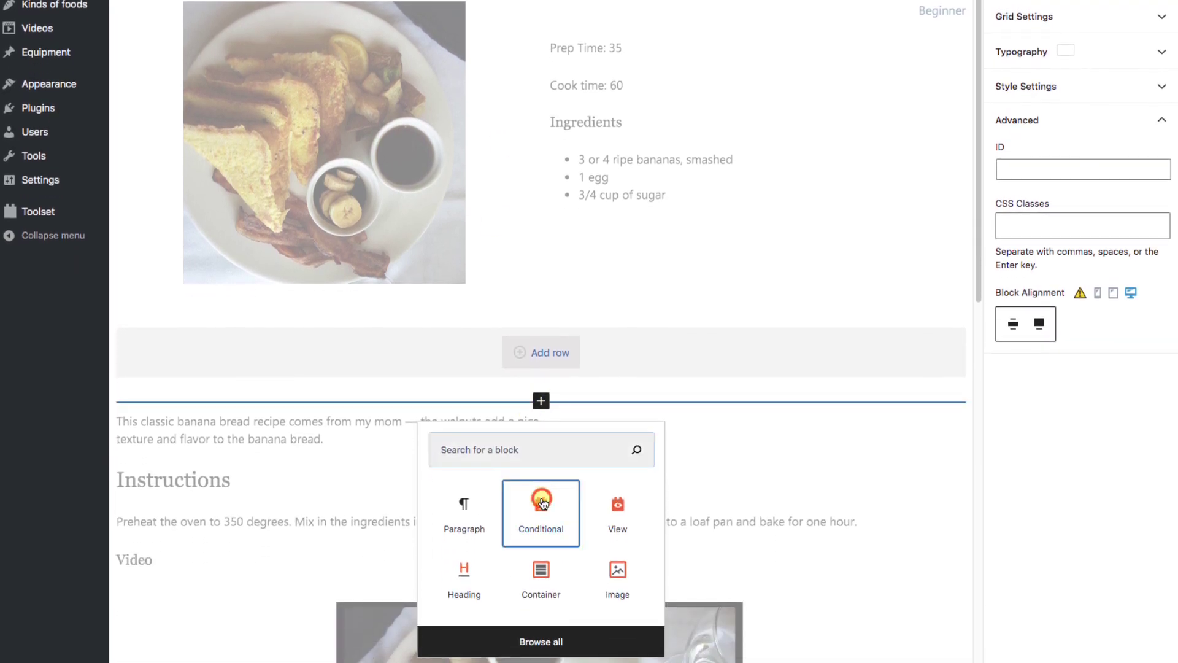
{"action": "left_click", "coordinate": [541, 513]}
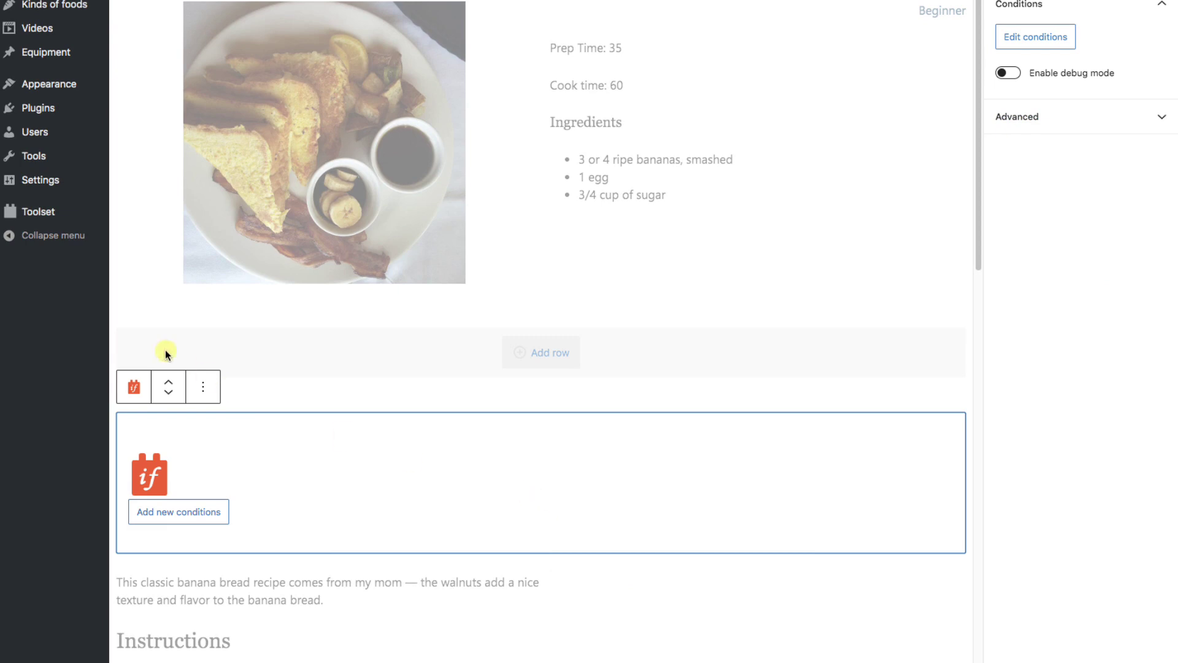
{"action": "left_click", "coordinate": [168, 381]}
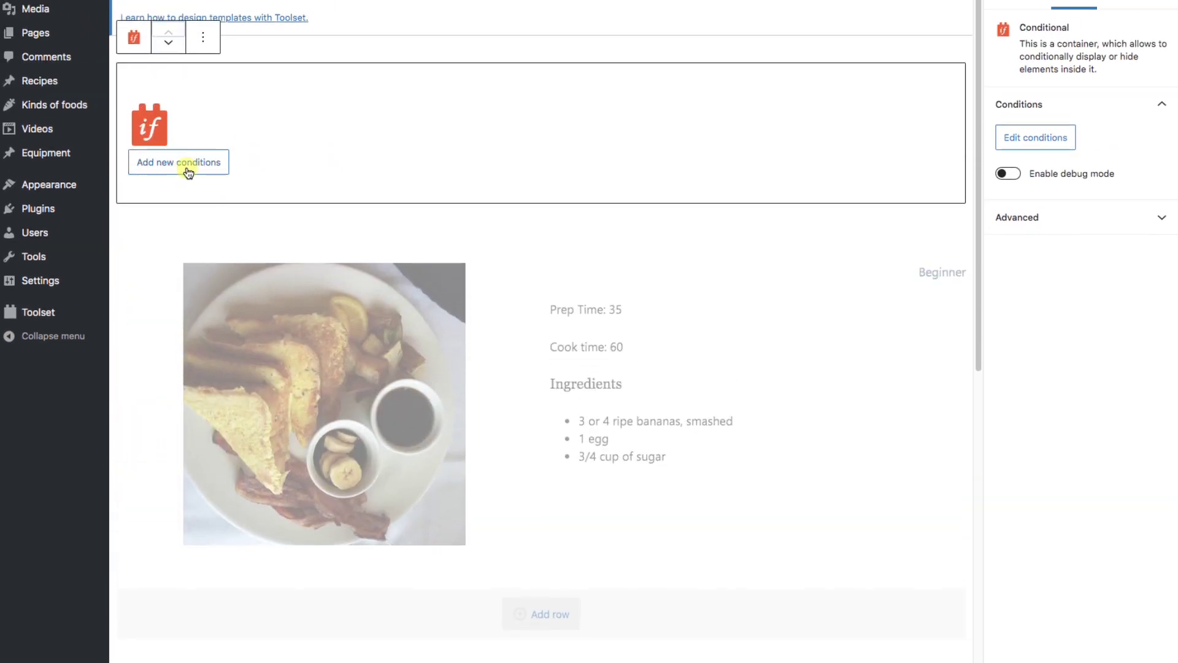
Start a display condition based on Post data > Post Taxonomies > Levels of difficulty
{"action": "left_click", "coordinate": [187, 168]}
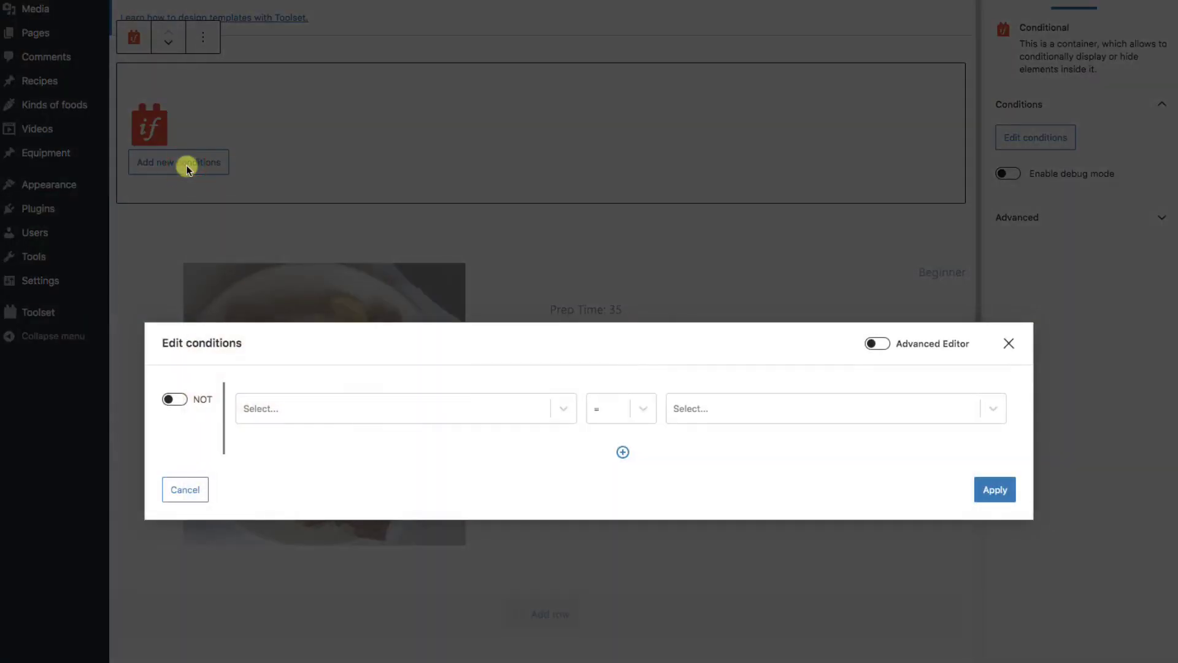
{"action": "left_click", "coordinate": [360, 416]}
{"action": "left_click", "coordinate": [278, 345]}
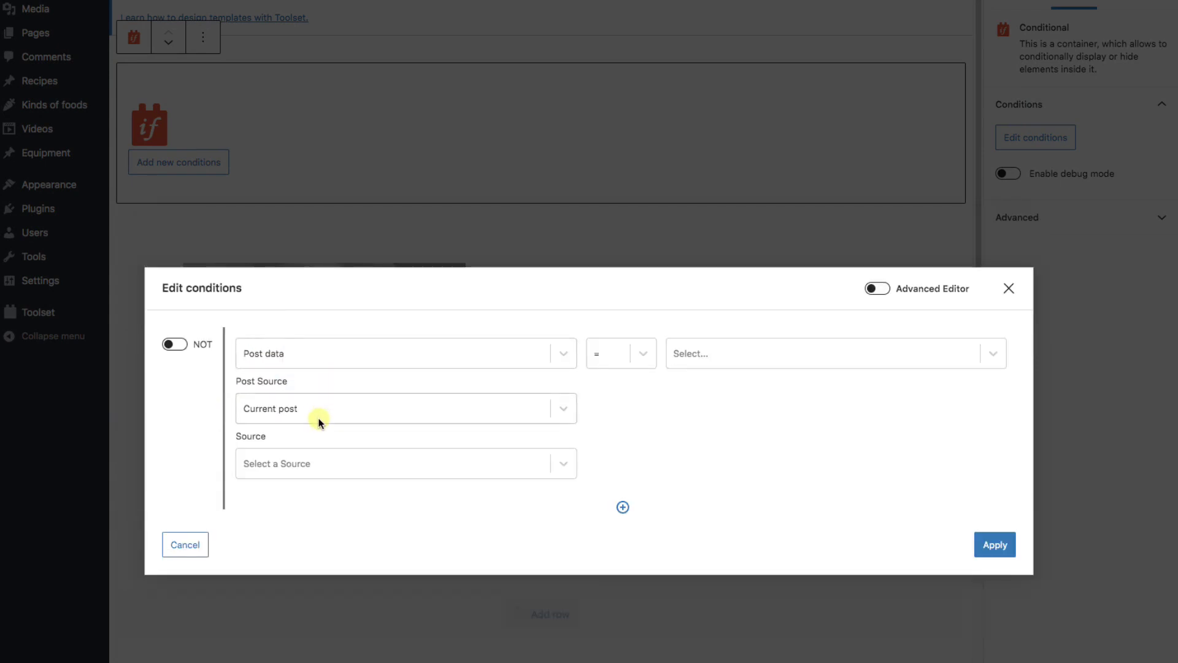
{"action": "left_click", "coordinate": [350, 463]}
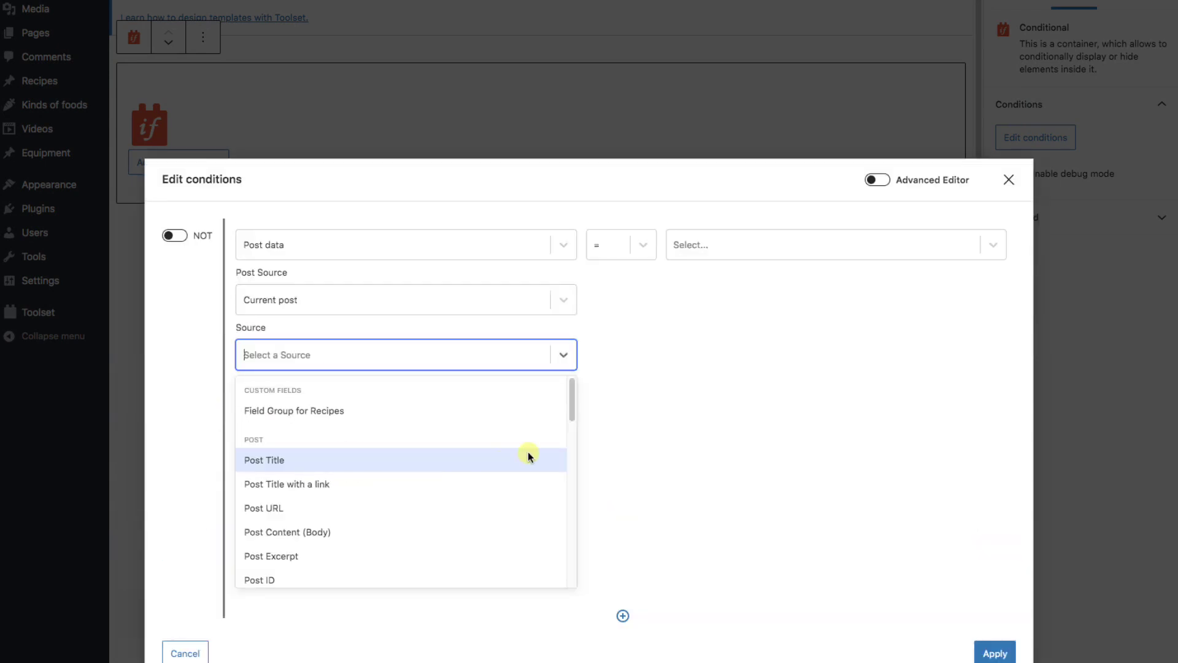
{"action": "left_click_drag", "start_coordinate": [569, 413], "coordinate": [568, 492]}
{"action": "left_click", "coordinate": [331, 441]}
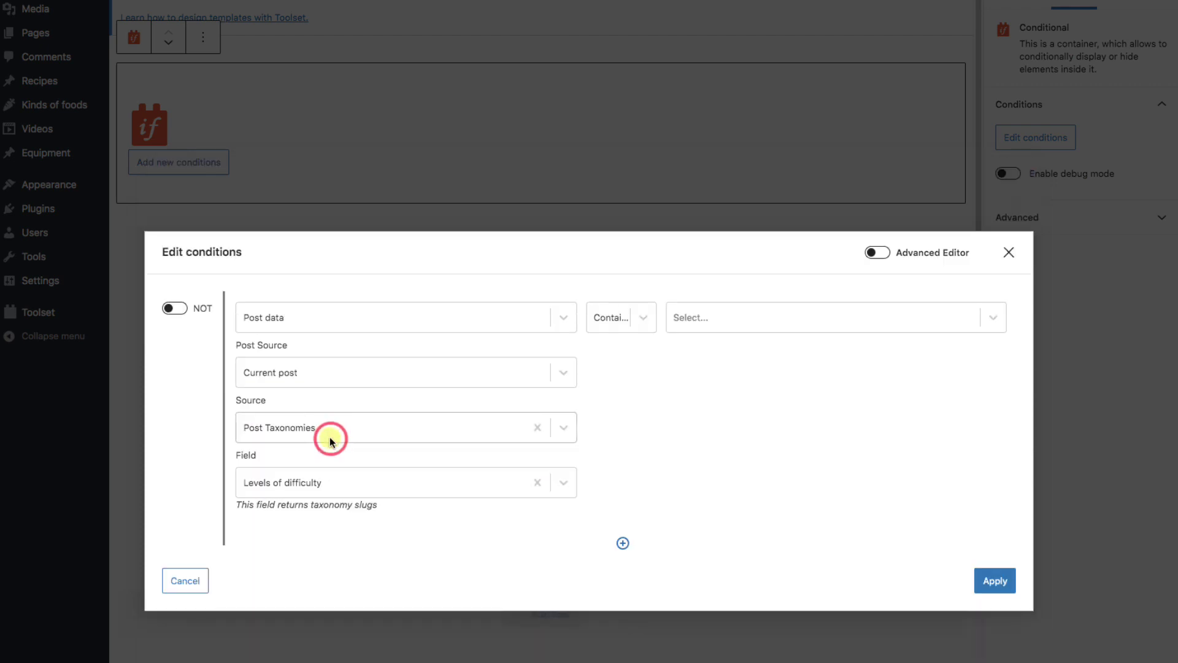
{"action": "left_click", "coordinate": [388, 486]}
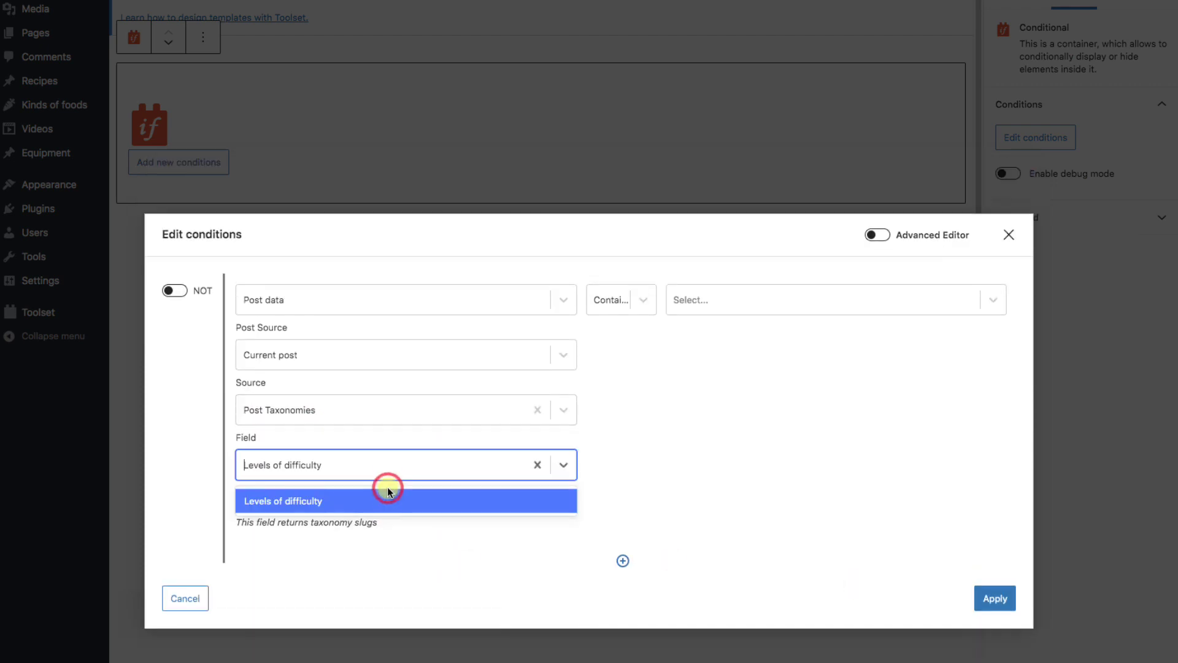
{"action": "left_click", "coordinate": [393, 502]}
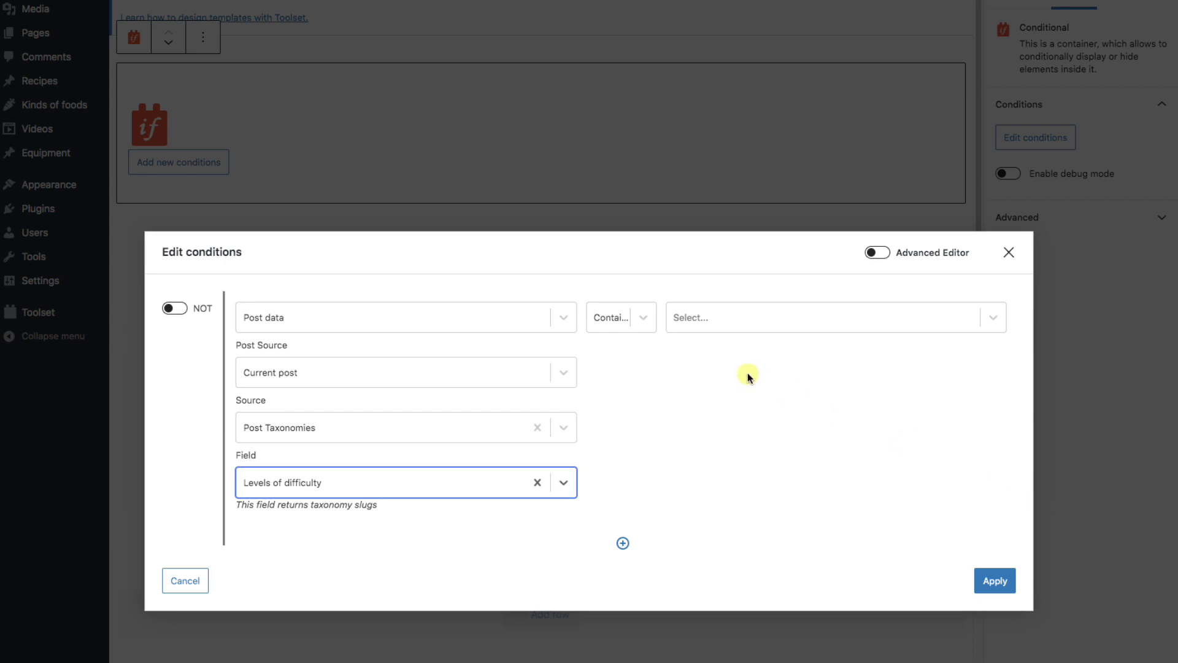
Require that it Contains the static value 'beginner' and apply the condition
{"action": "left_click", "coordinate": [641, 320]}
{"action": "left_click", "coordinate": [630, 355]}
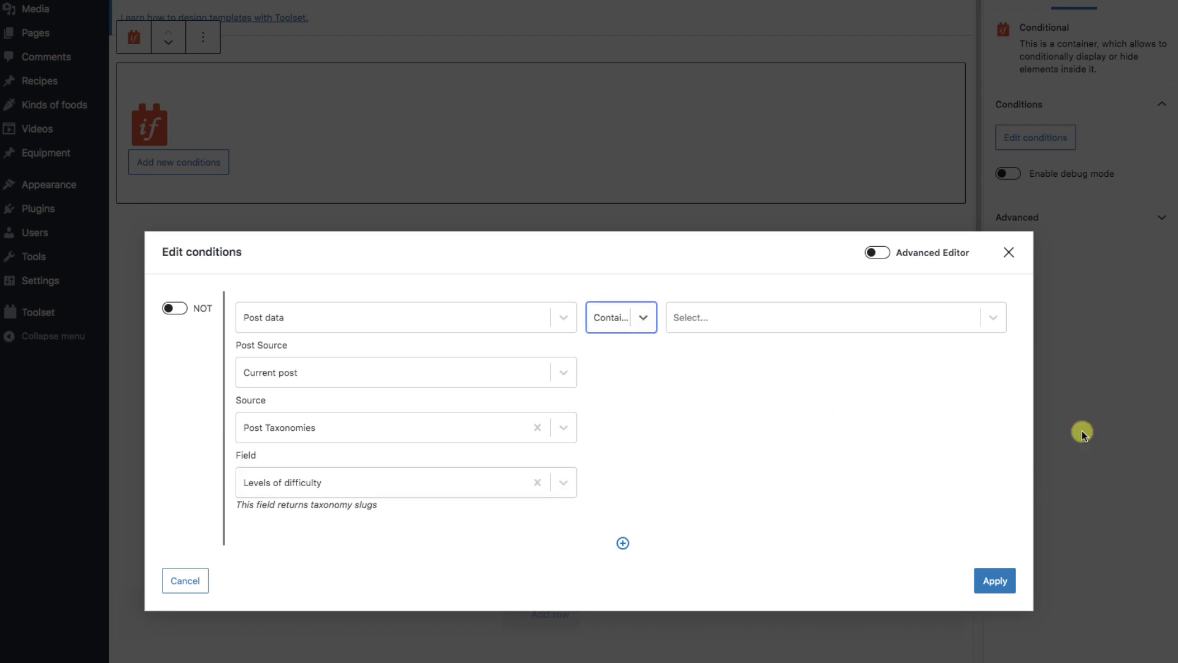
{"action": "left_click", "coordinate": [992, 322]}
{"action": "left_click", "coordinate": [743, 363]}
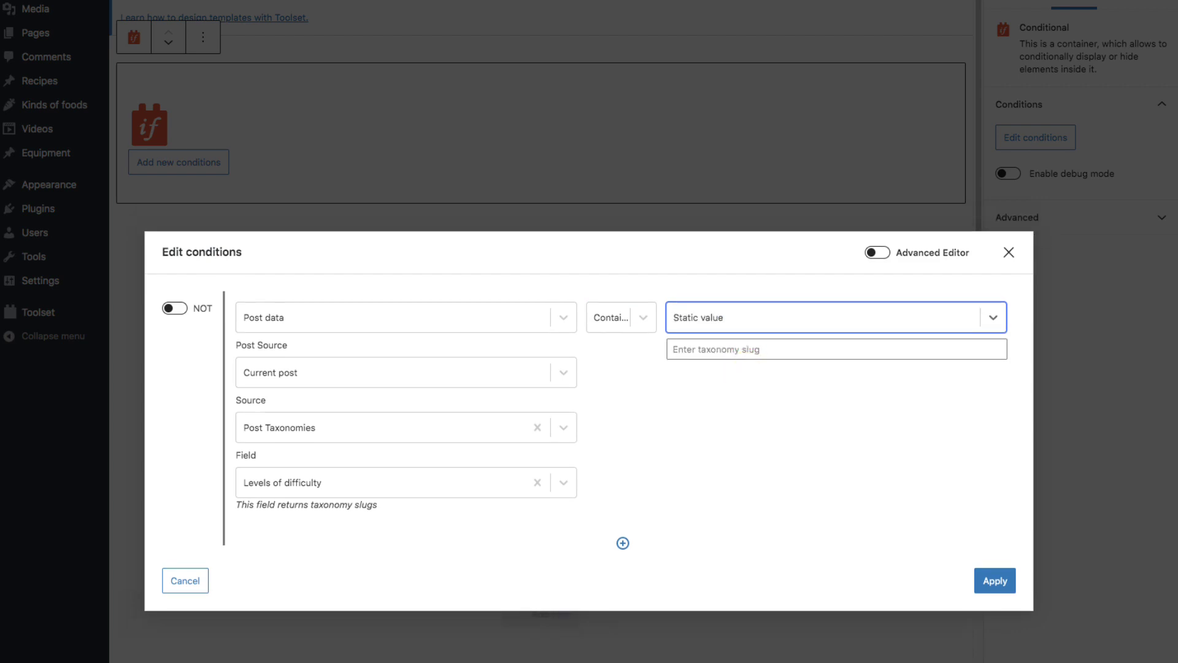
{"action": "left_click", "coordinate": [710, 350]}
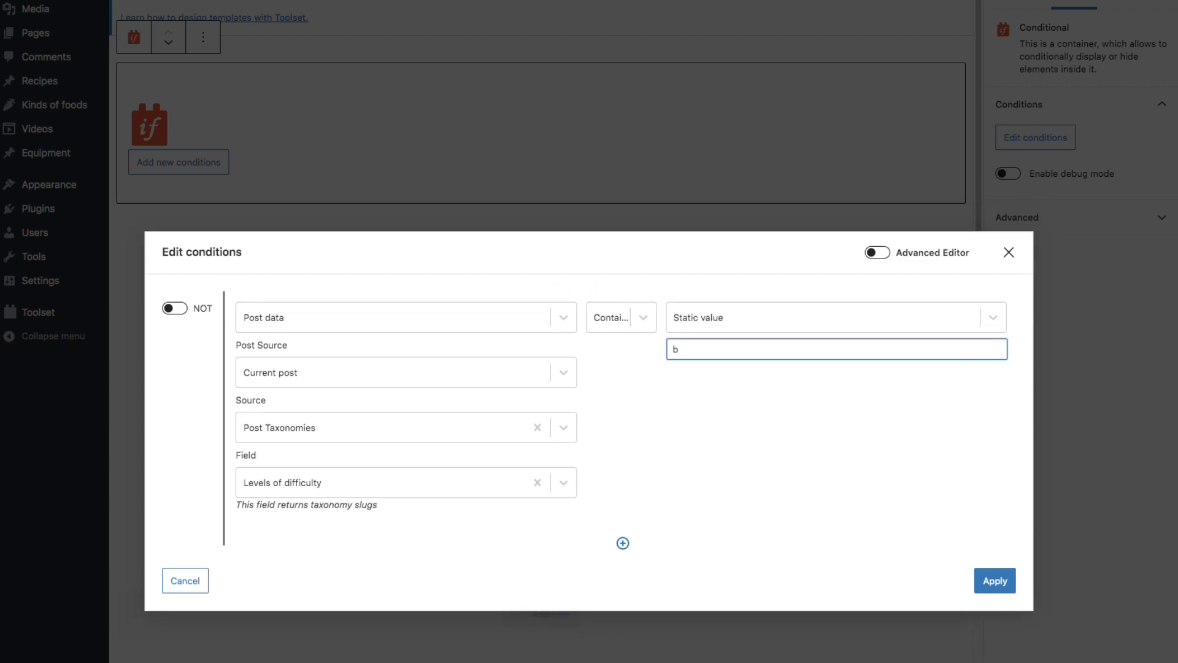
{"action": "type", "text": "beginner"}
{"action": "left_click", "coordinate": [986, 588]}
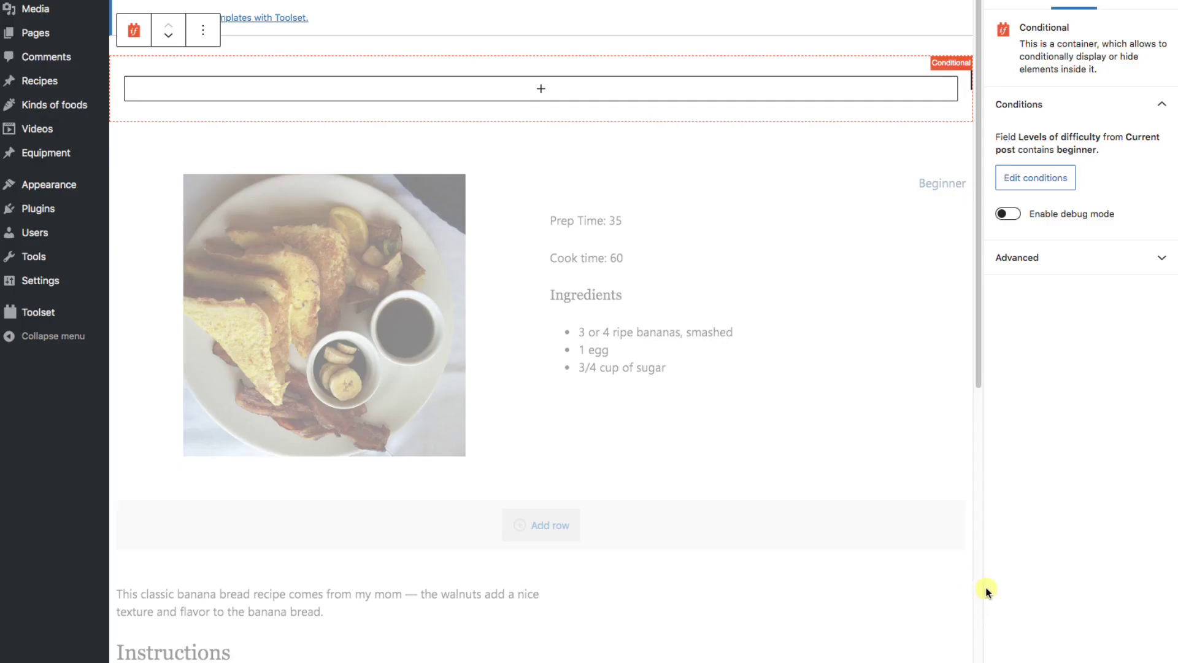
Add a Button block labelled 'Limited Offer! 50% Off of Beginner Classes!' inside the conditional
{"action": "left_click", "coordinate": [539, 91]}
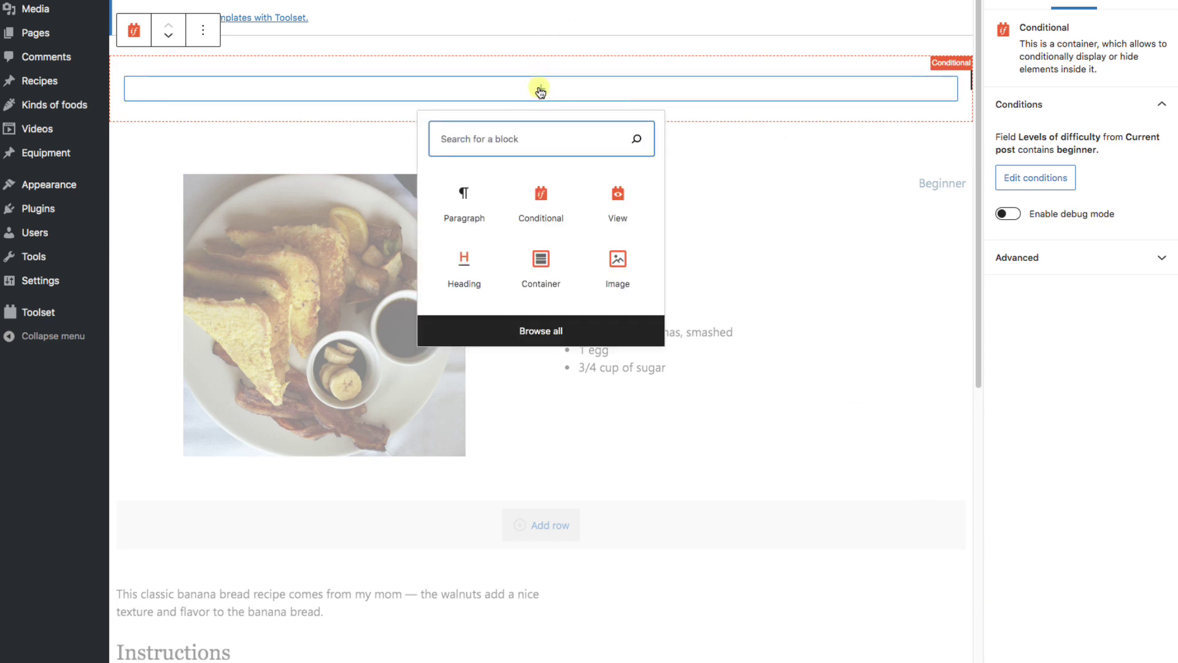
{"action": "type", "text": "butt"}
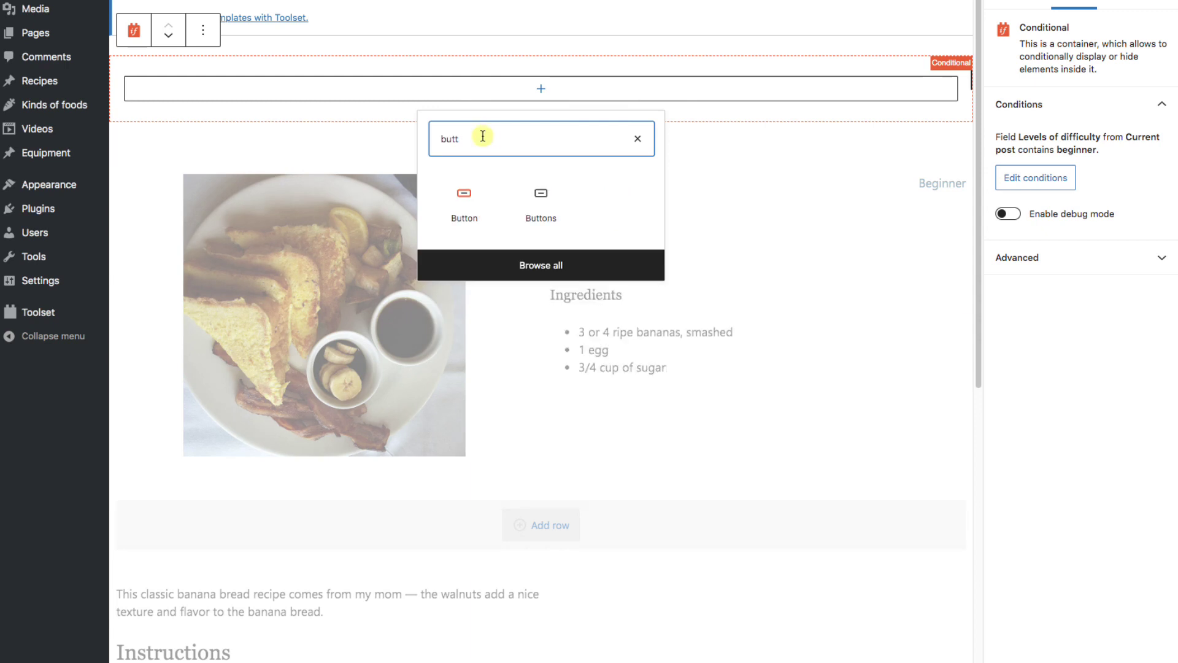
{"action": "left_click", "coordinate": [465, 202]}
{"action": "type", "text": "Limi"}
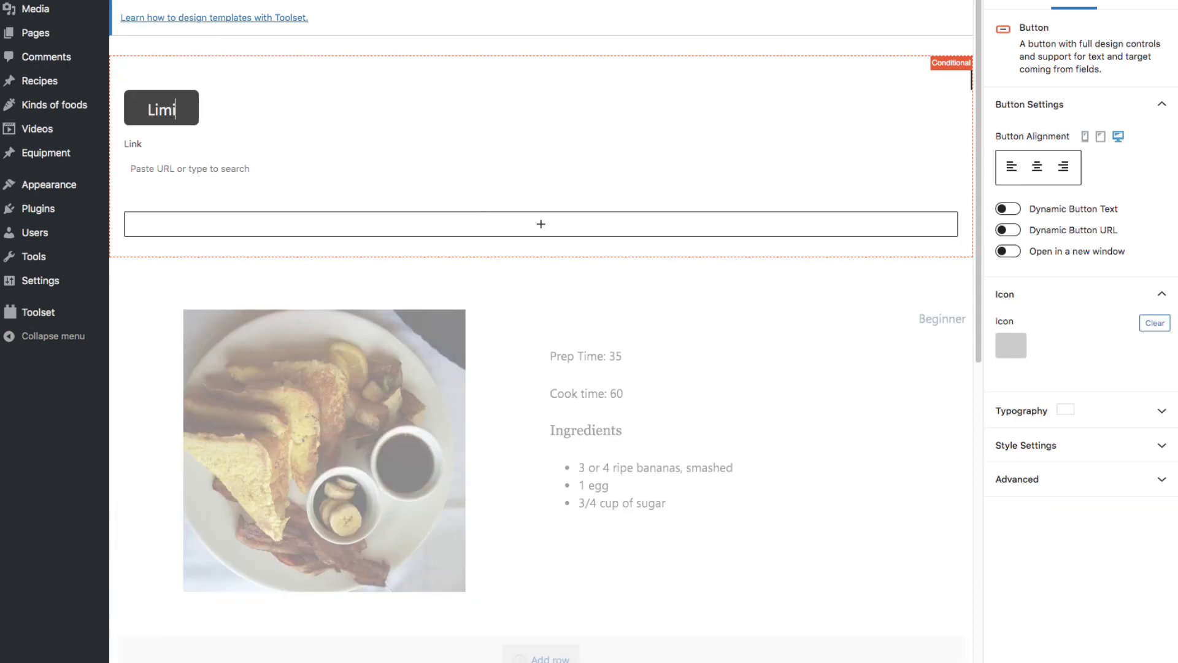
{"action": "type", "text": "ted Offer"}
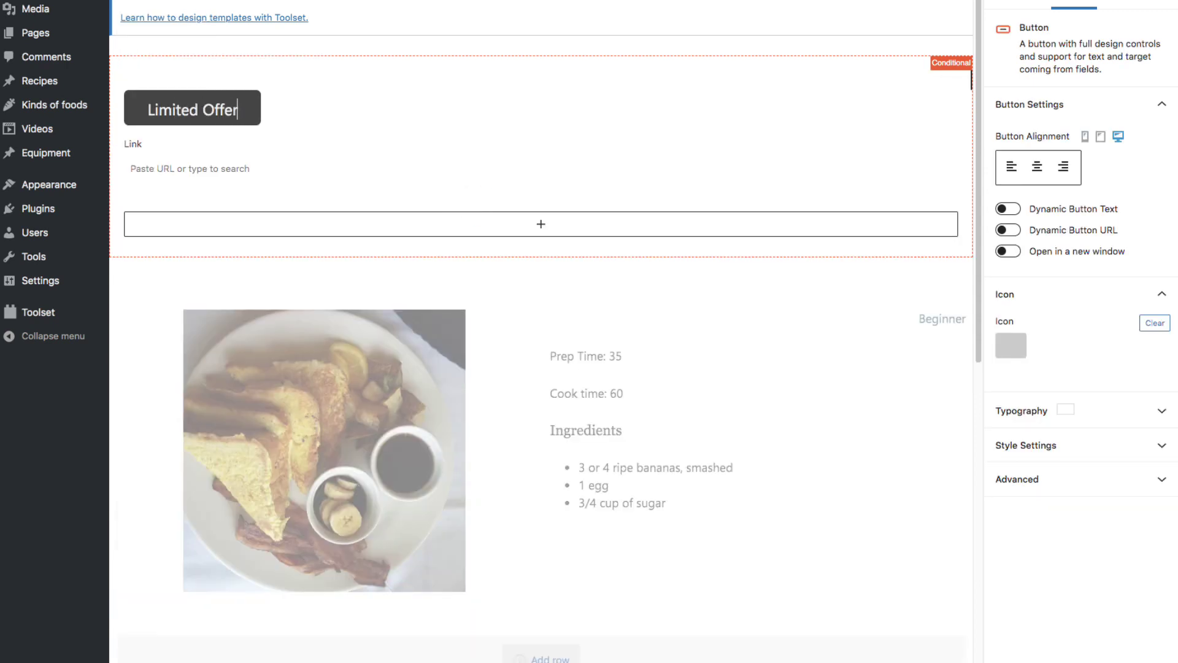
{"action": "type", "text": "! 50% Of"}
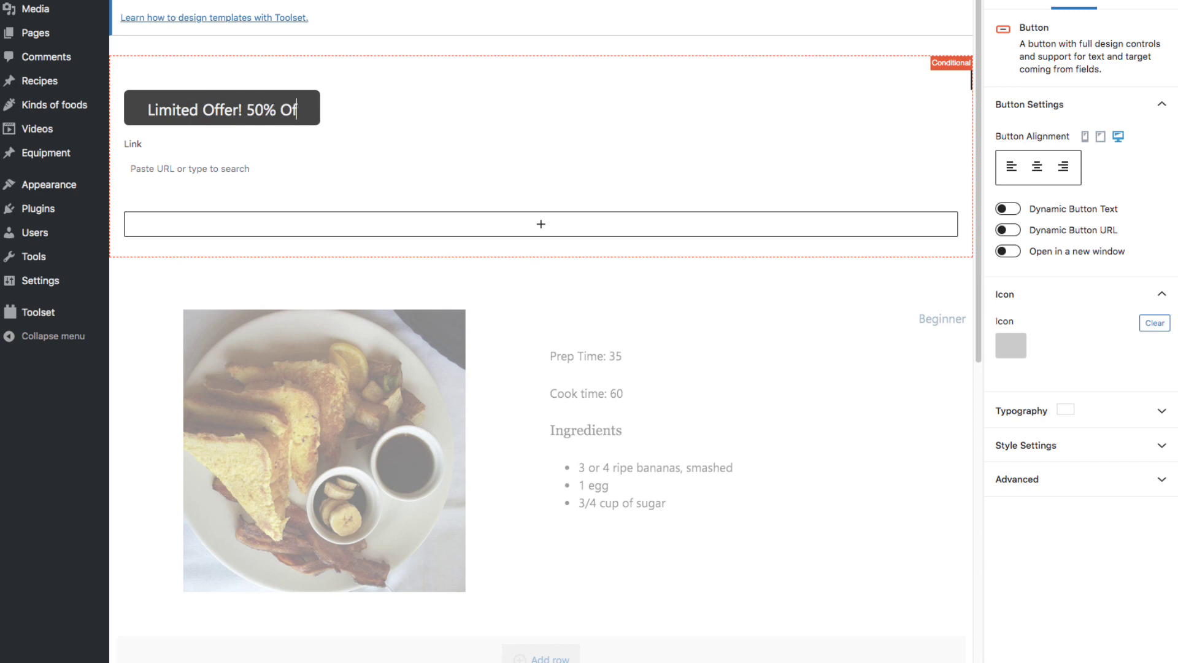
{"action": "type", "text": "f of Beginner "}
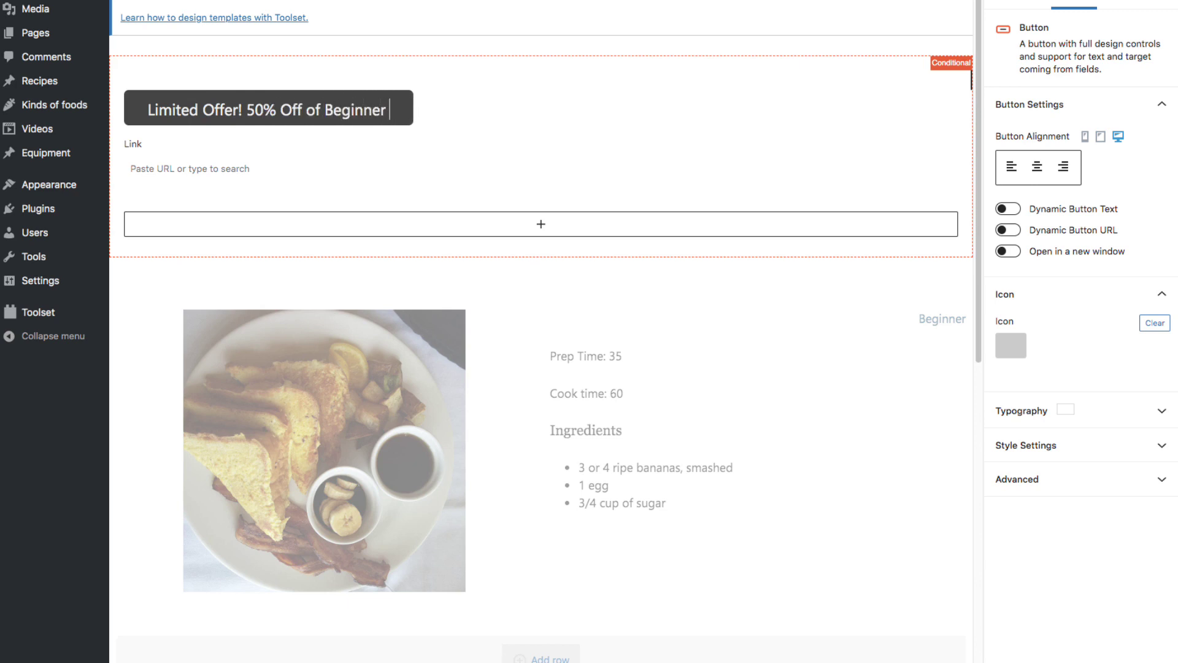
{"action": "type", "text": "Classes!"}
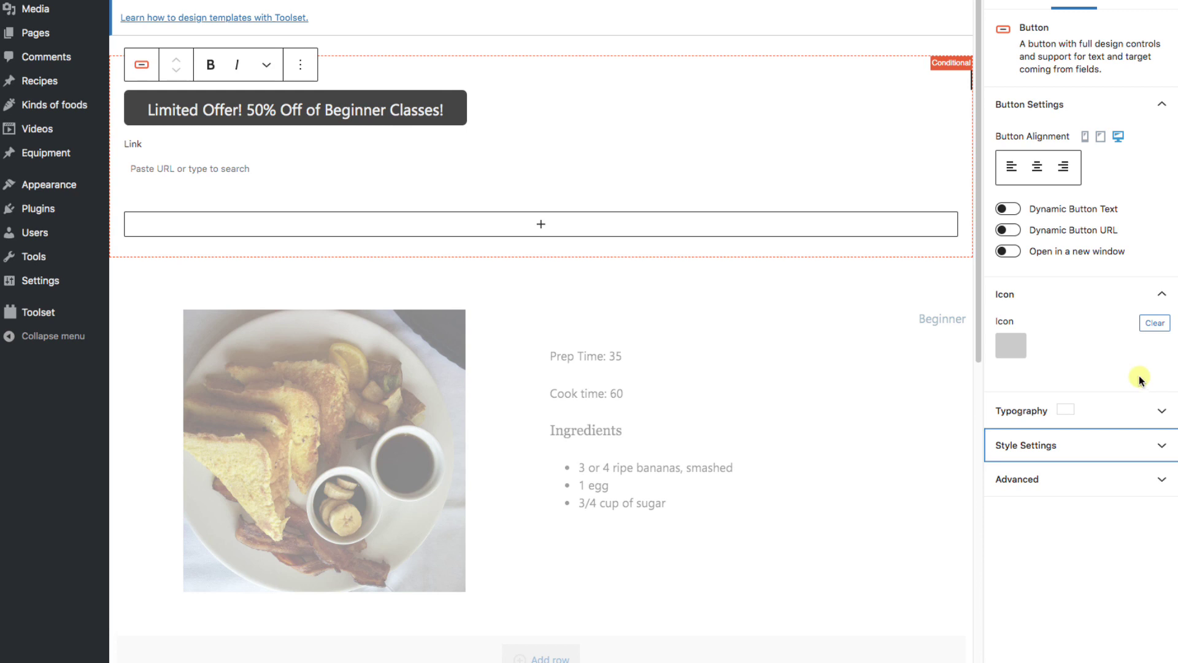
Give the button a red background and centre-align it
{"action": "left_click", "coordinate": [1112, 545]}
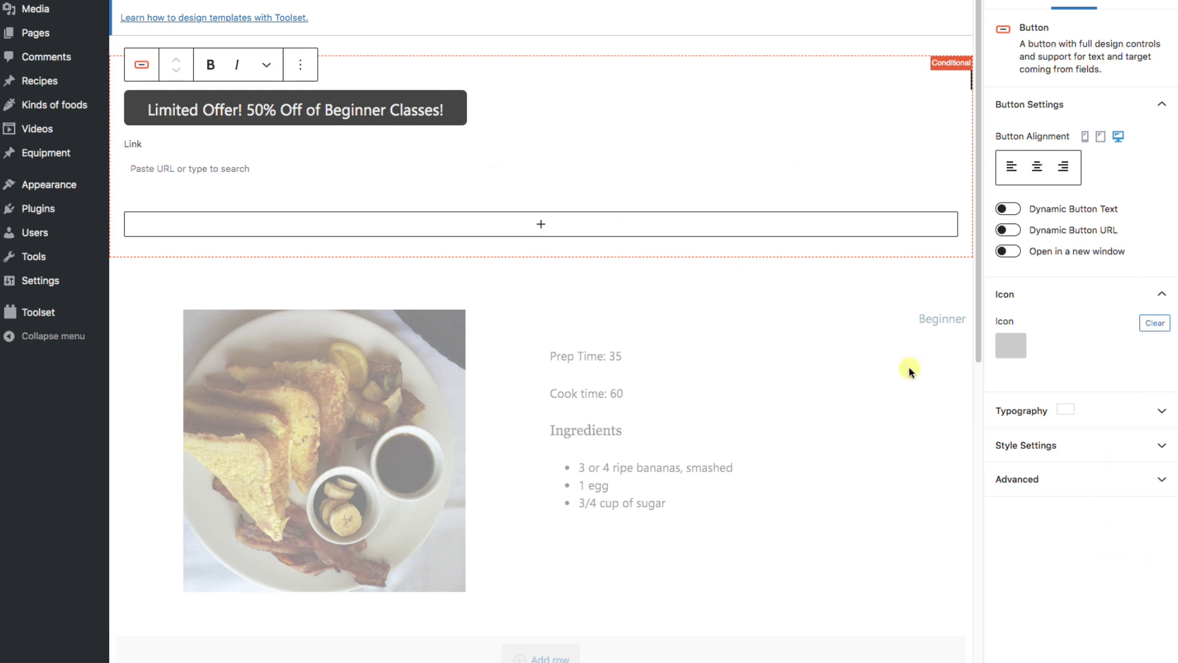
{"action": "left_click", "coordinate": [1159, 445]}
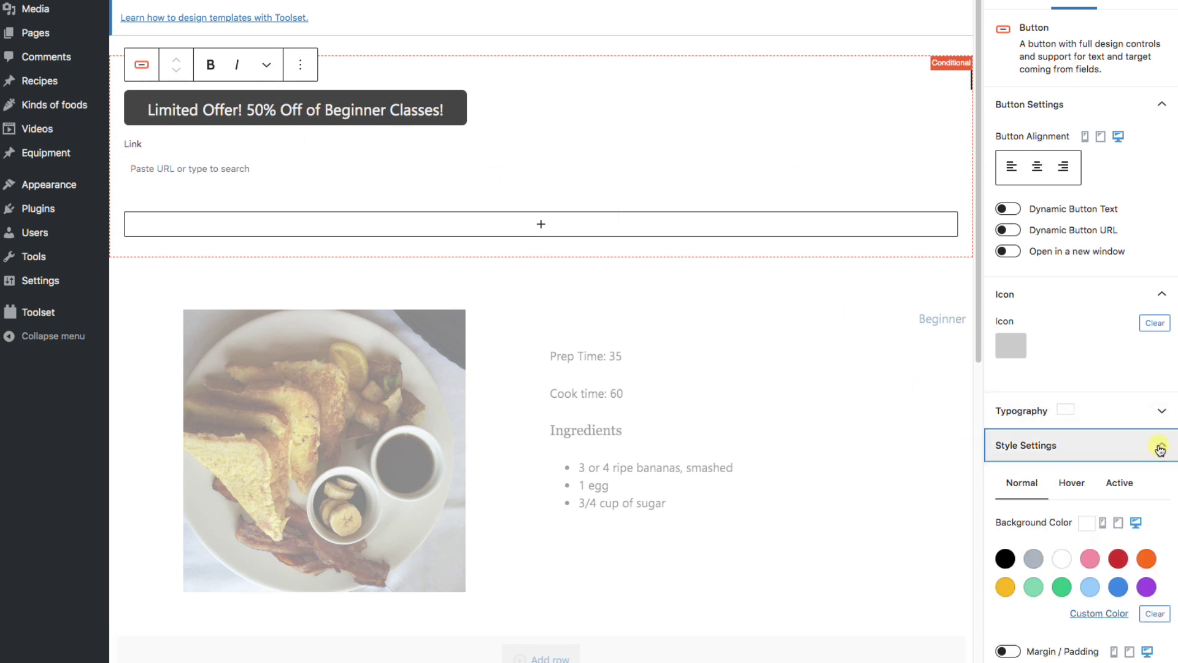
{"action": "left_click", "coordinate": [1126, 555]}
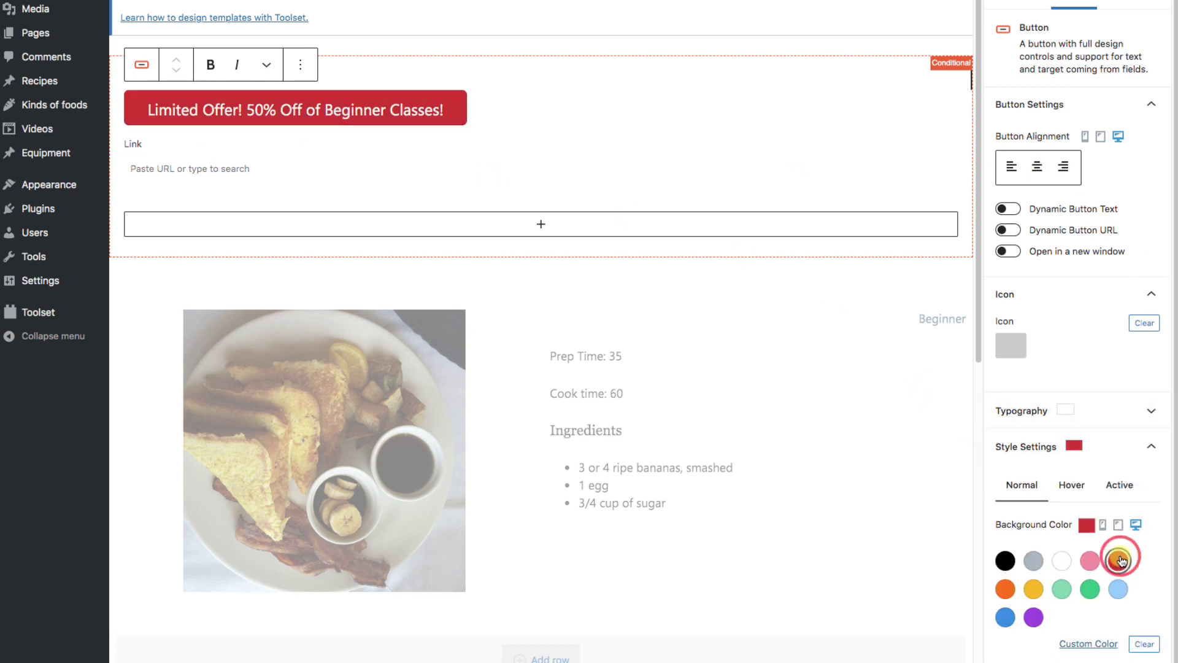
{"action": "left_click", "coordinate": [1037, 166]}
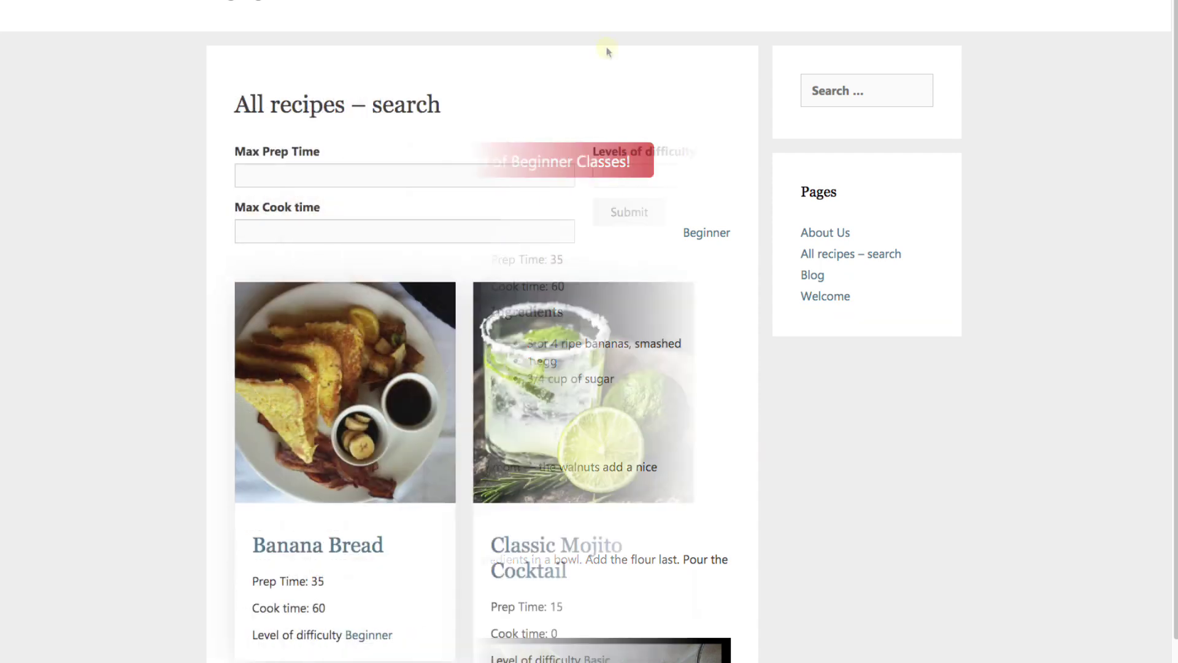
Scroll the All recipes grid and open the Advanced-level Cinnamon Cake recipe page
{"action": "scroll", "coordinate": [660, 509], "scroll_direction": "down", "scroll_amount": 13}
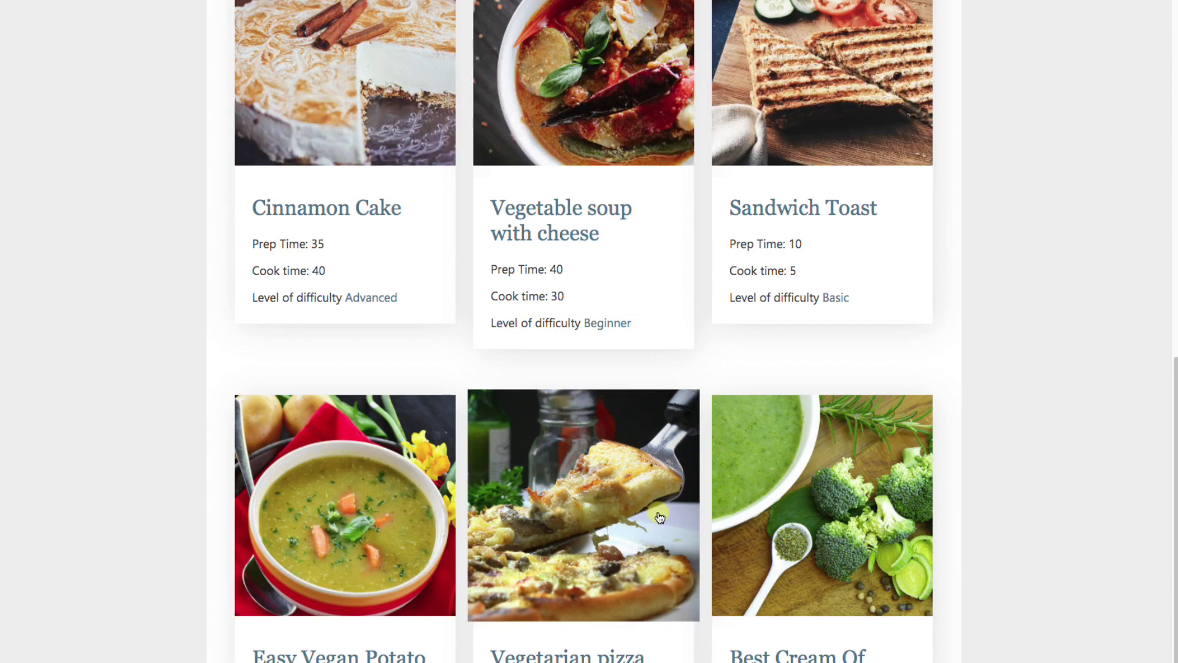
{"action": "left_click", "coordinate": [302, 116]}
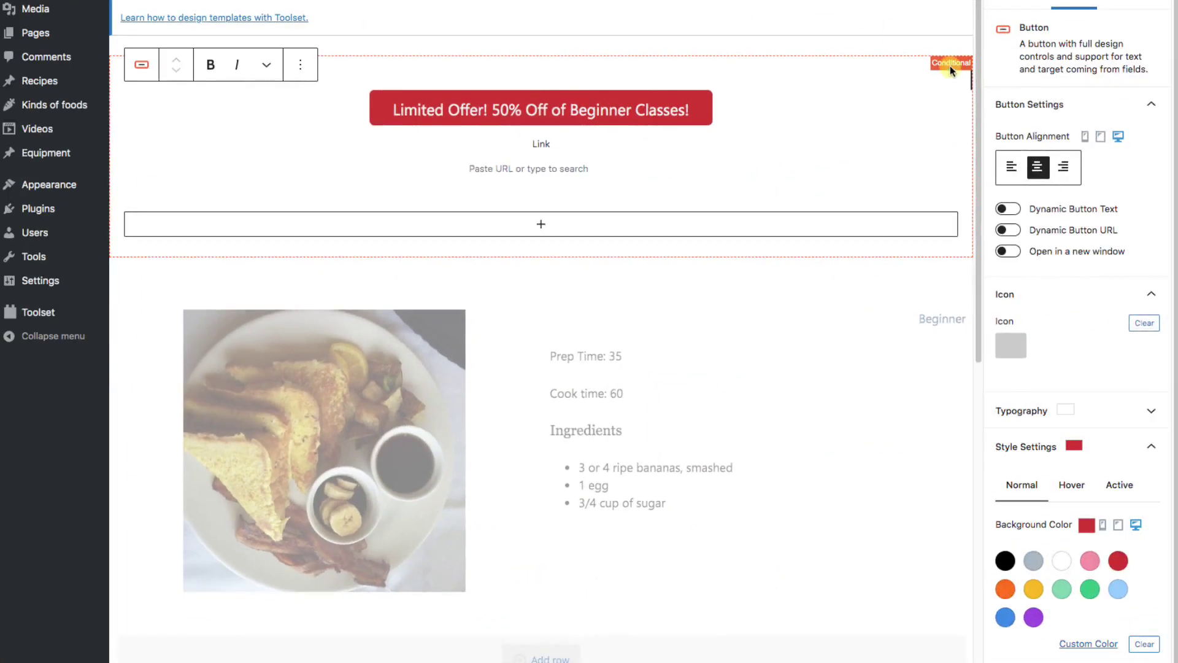
Add a second condition to the Conditional block using the Date function Today
{"action": "left_click", "coordinate": [950, 66]}
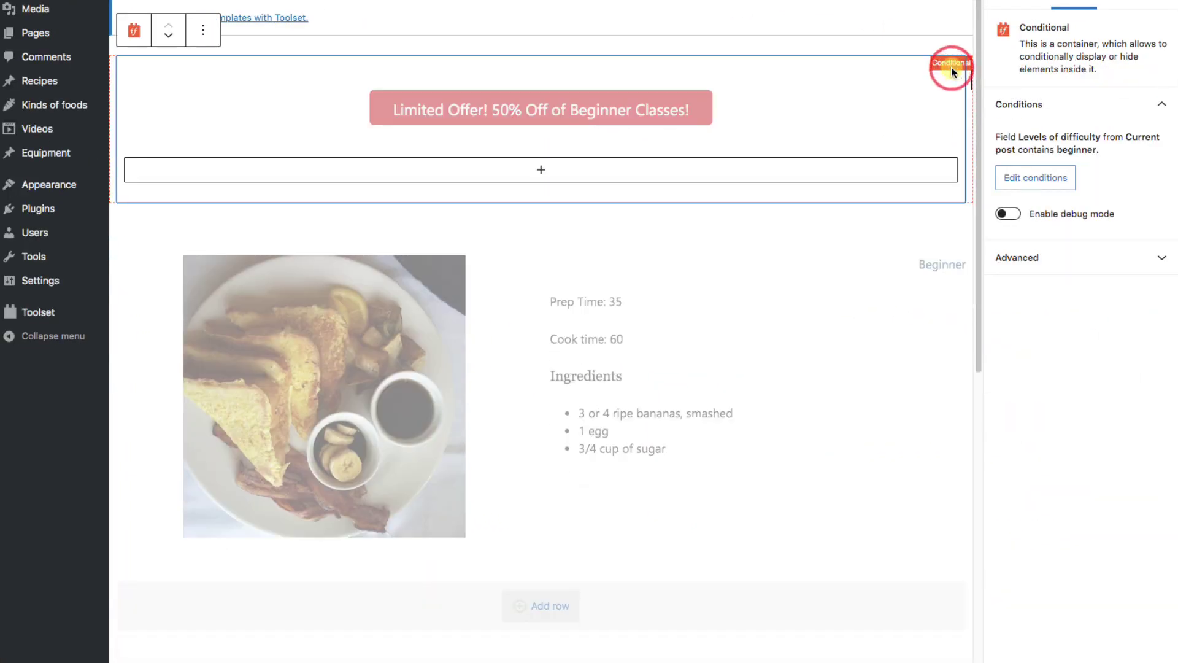
{"action": "left_click", "coordinate": [1040, 184]}
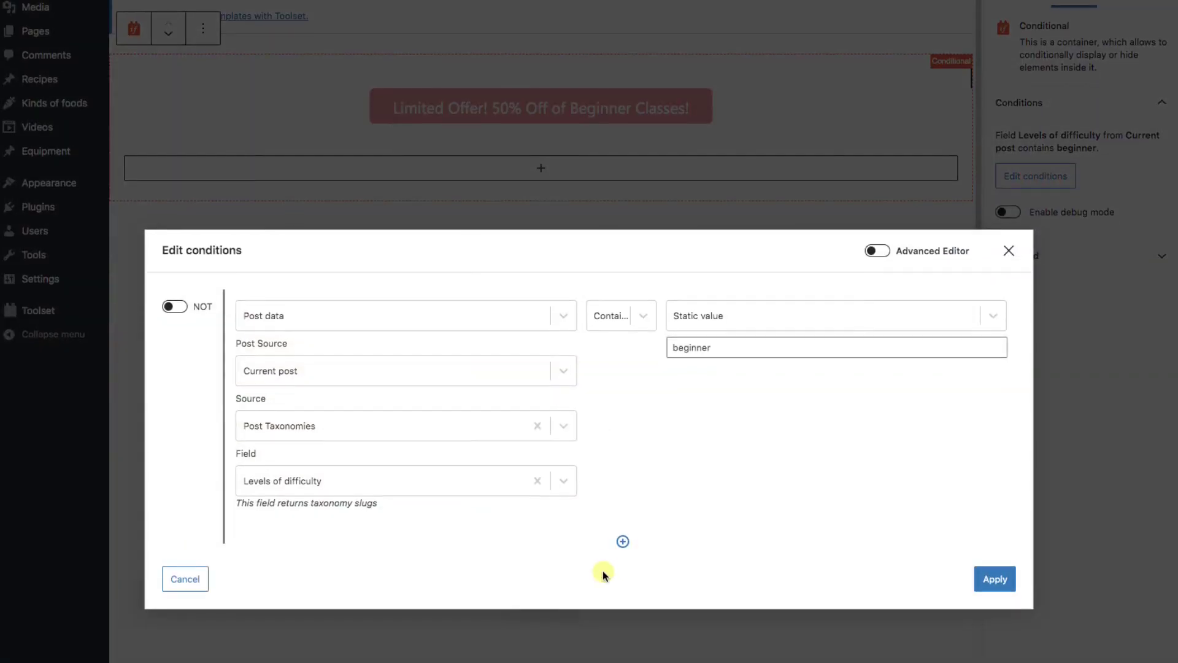
{"action": "left_click", "coordinate": [623, 527]}
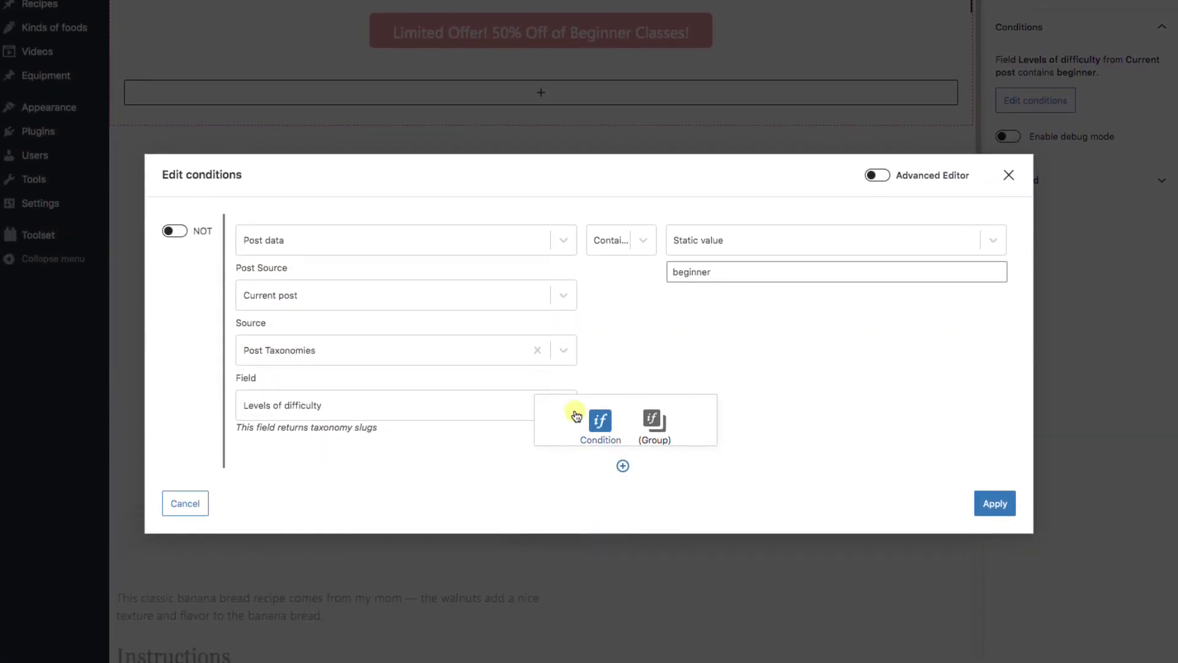
{"action": "left_click", "coordinate": [592, 422]}
{"action": "left_click", "coordinate": [561, 454]}
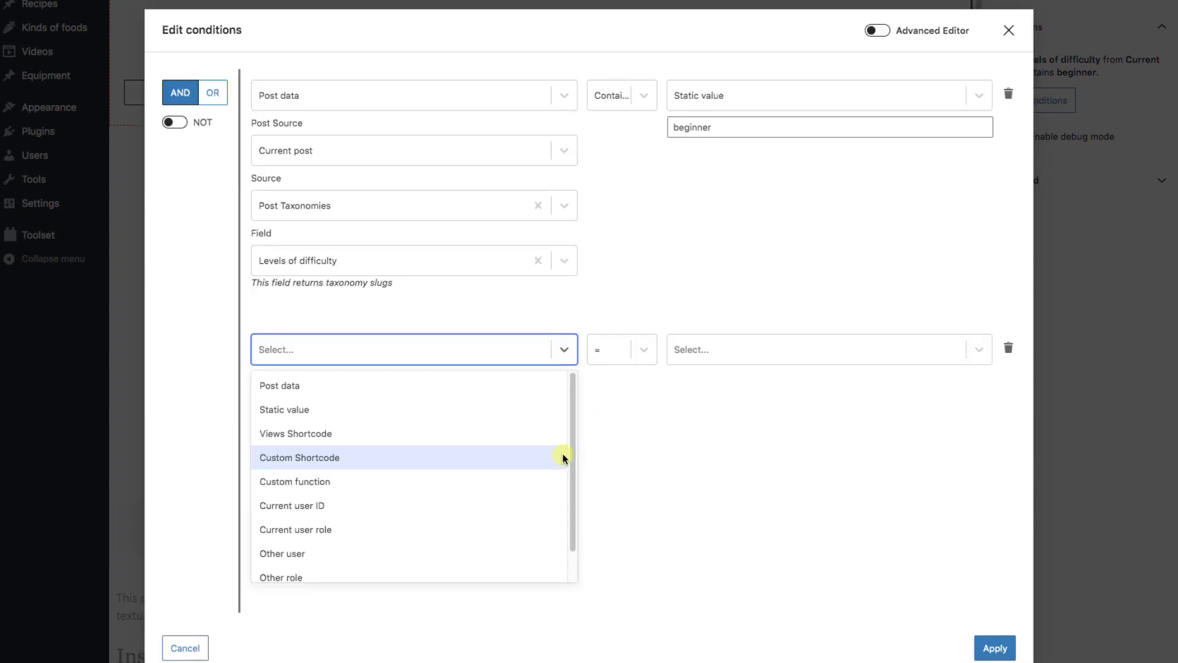
{"action": "scroll", "coordinate": [571, 462], "scroll_direction": "down", "scroll_amount": 1}
{"action": "scroll", "coordinate": [571, 466], "scroll_direction": "down", "scroll_amount": 1}
{"action": "left_click", "coordinate": [321, 562]}
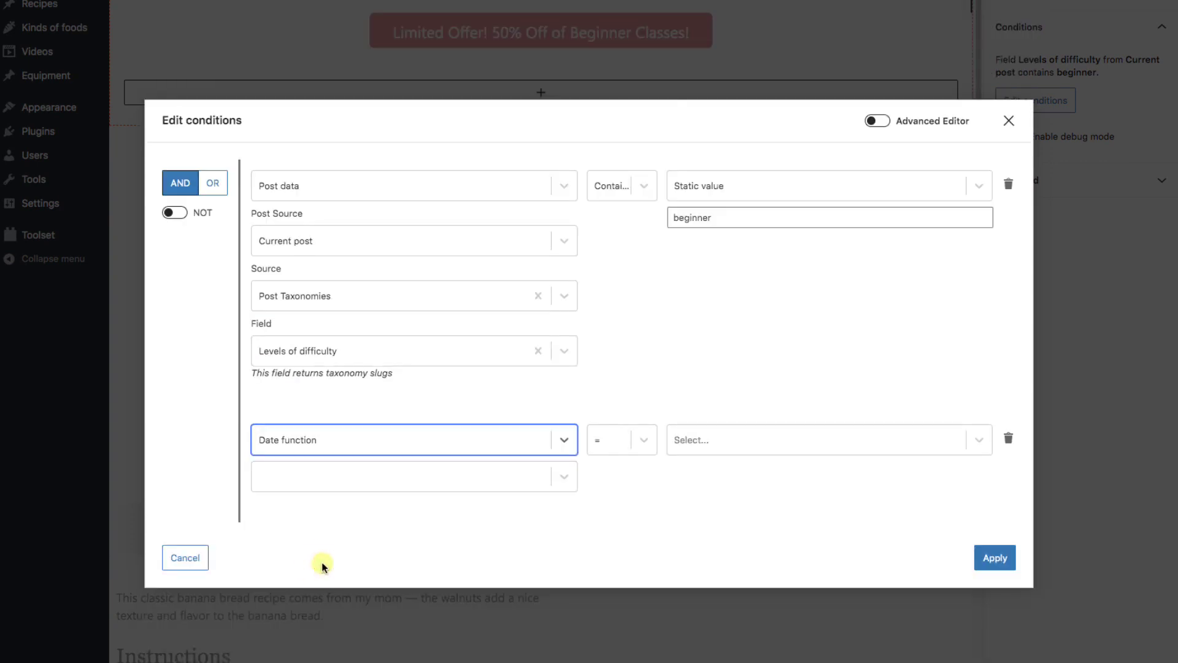
{"action": "left_click", "coordinate": [558, 476]}
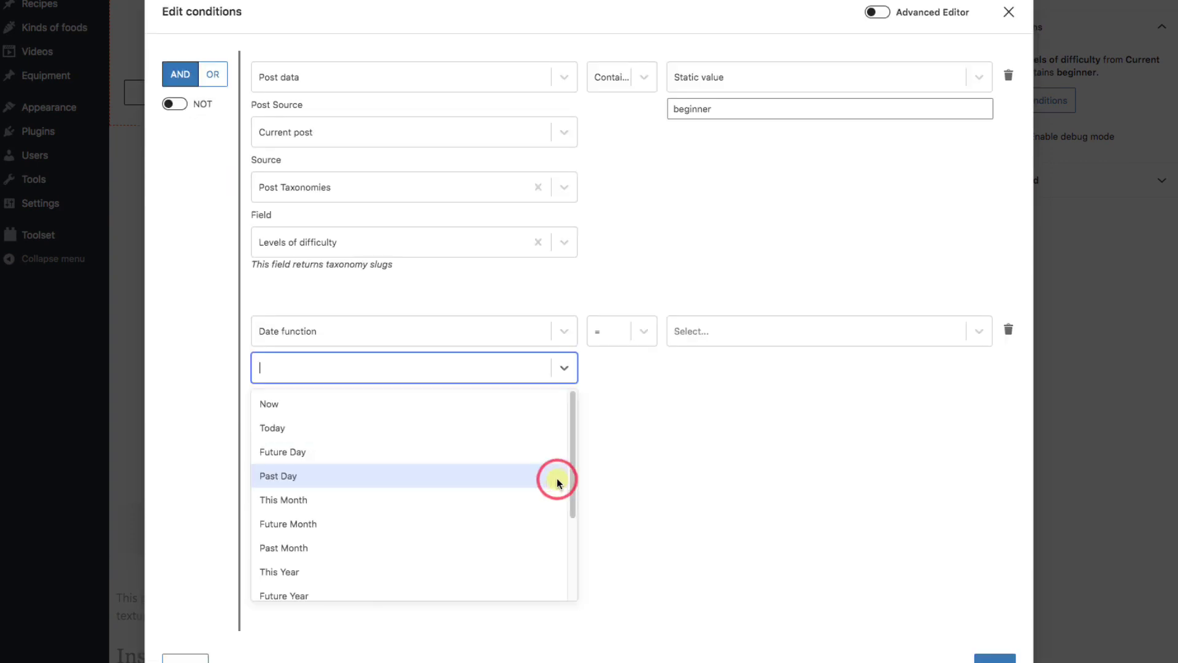
{"action": "left_click", "coordinate": [311, 434]}
Make it less than or equal to Custom Date 01/01/2020 and apply the conditions
{"action": "left_click", "coordinate": [642, 446]}
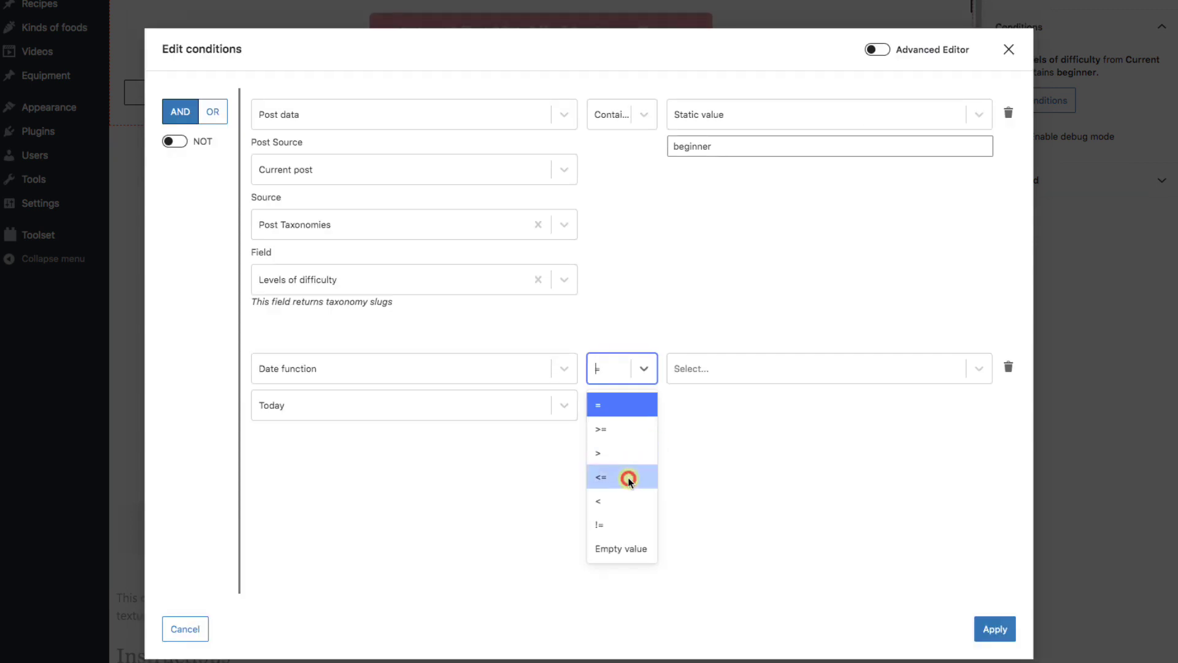
{"action": "left_click", "coordinate": [627, 476]}
{"action": "left_click", "coordinate": [979, 439]}
{"action": "scroll", "coordinate": [991, 429], "scroll_direction": "down", "scroll_amount": 1}
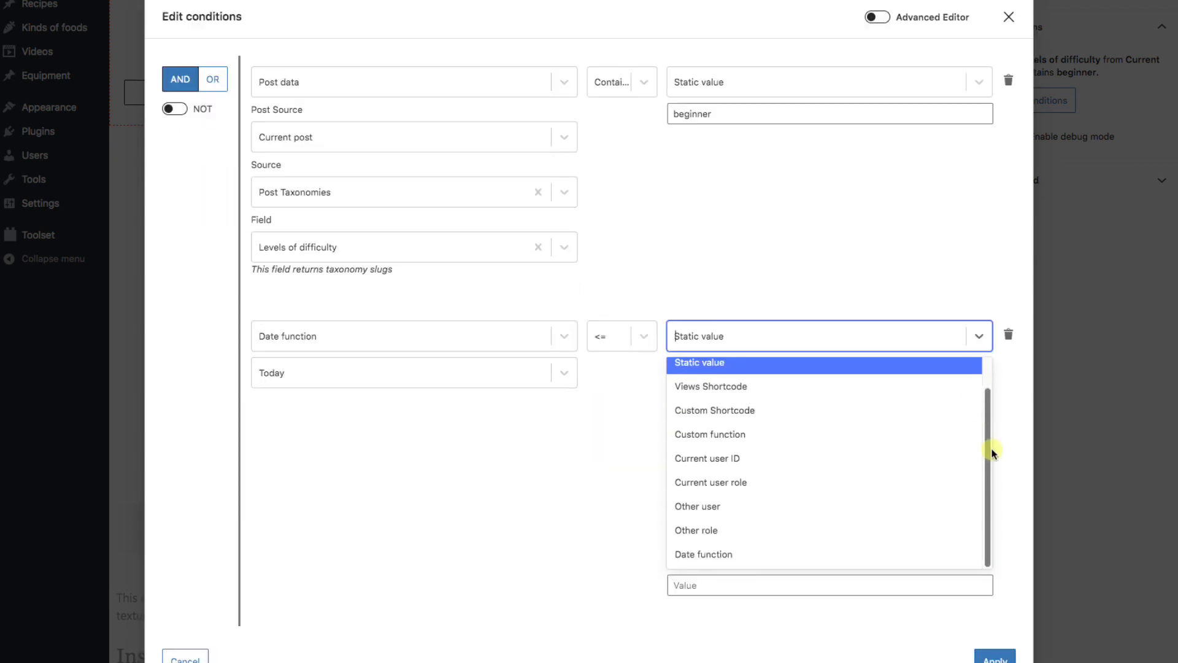
{"action": "left_click", "coordinate": [716, 558]}
{"action": "left_click", "coordinate": [902, 485]}
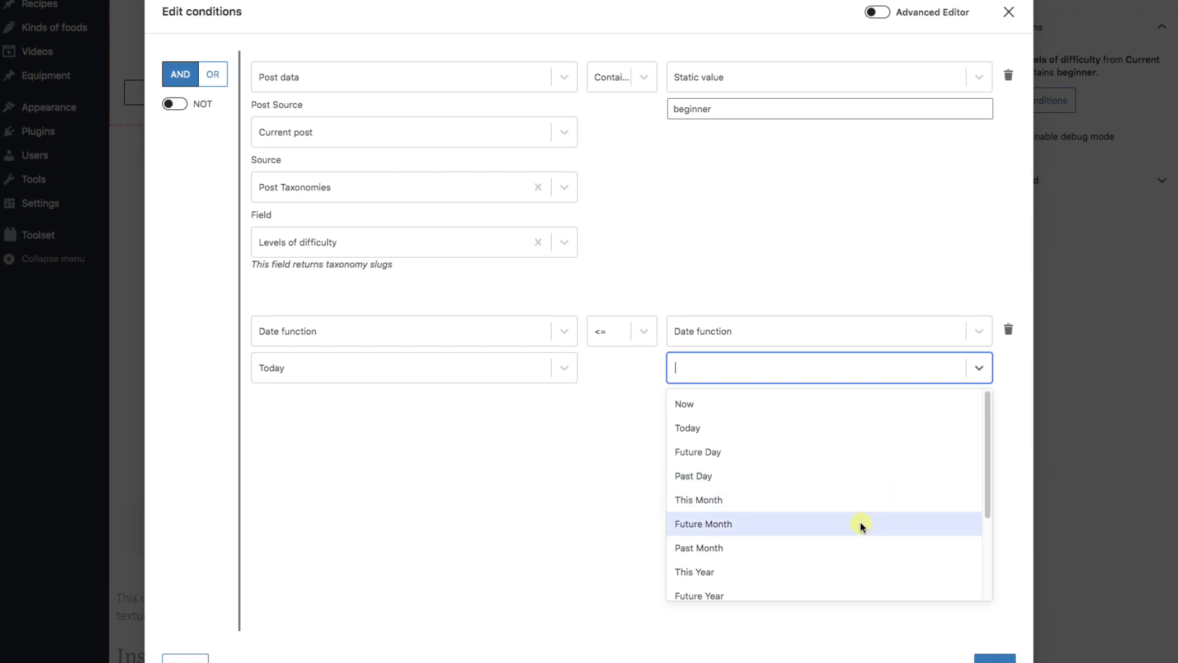
{"action": "scroll", "coordinate": [857, 522], "scroll_direction": "down", "scroll_amount": 2}
{"action": "left_click", "coordinate": [712, 584]}
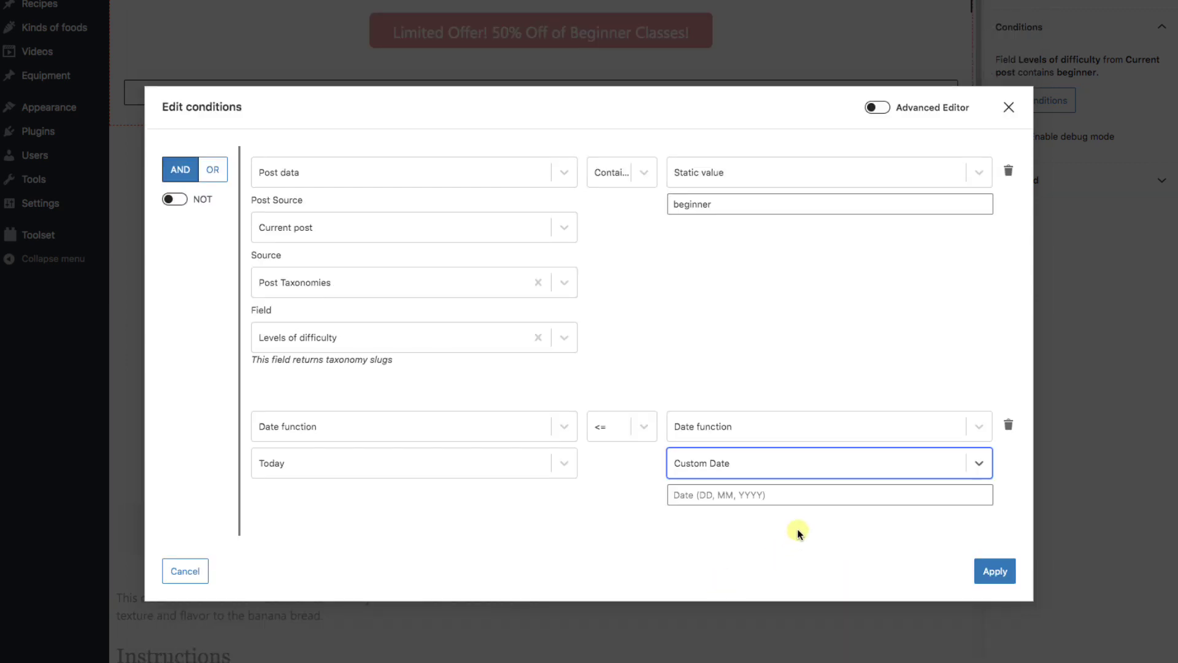
{"action": "left_click", "coordinate": [795, 489]}
{"action": "type", "text": "01/01/2020"}
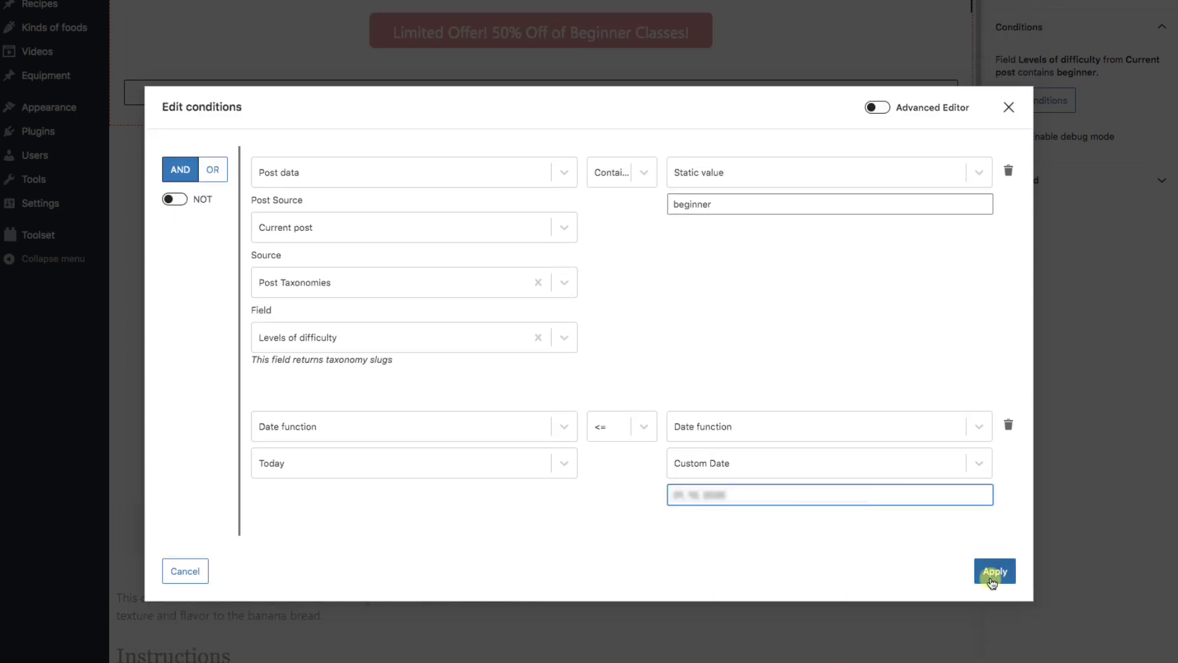
{"action": "left_click", "coordinate": [992, 574]}
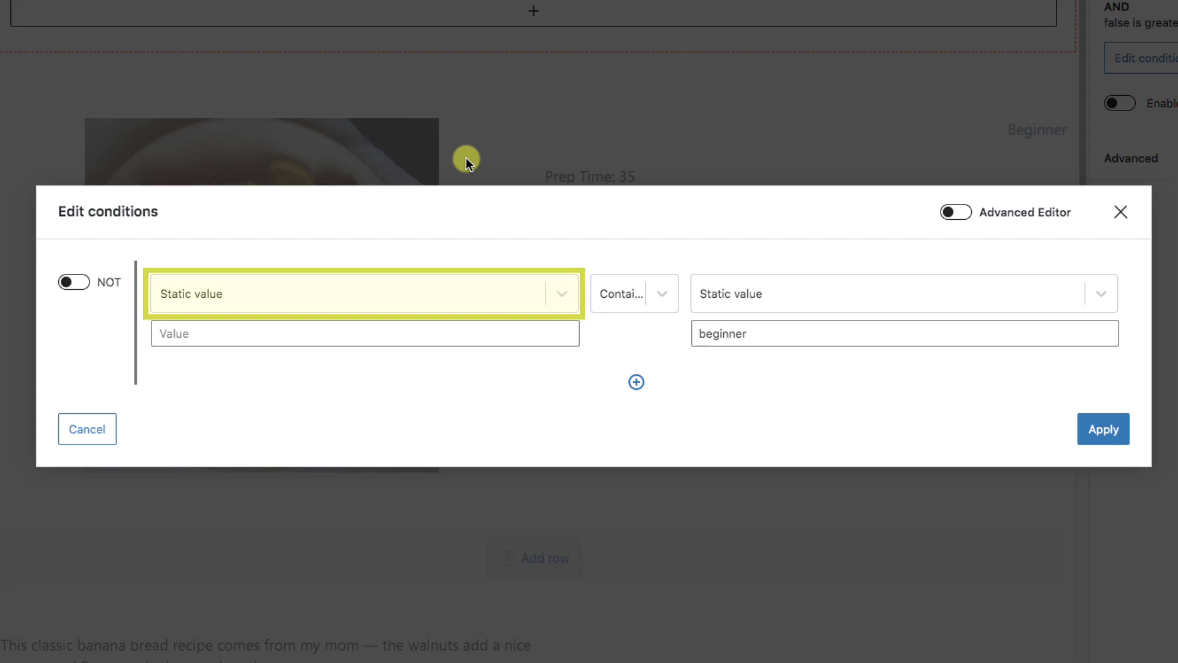
Browse the available condition sources, then bring up the Condition or Group choice
{"action": "left_click", "coordinate": [562, 293]}
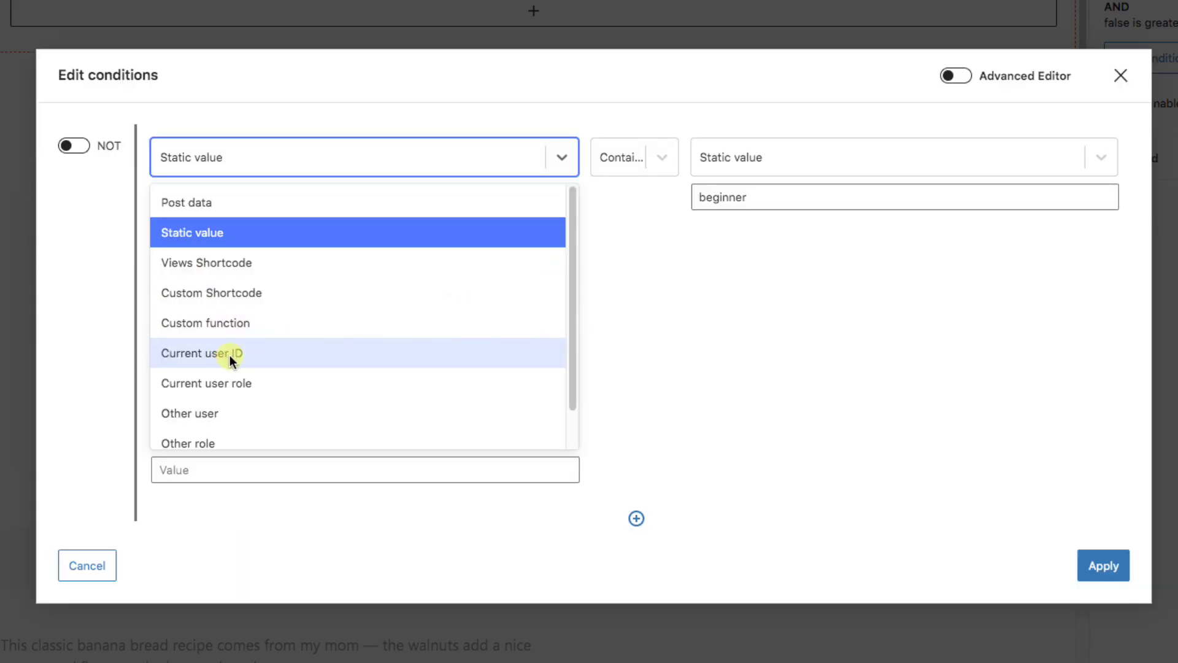
{"action": "scroll", "coordinate": [297, 366], "scroll_direction": "down", "scroll_amount": 1}
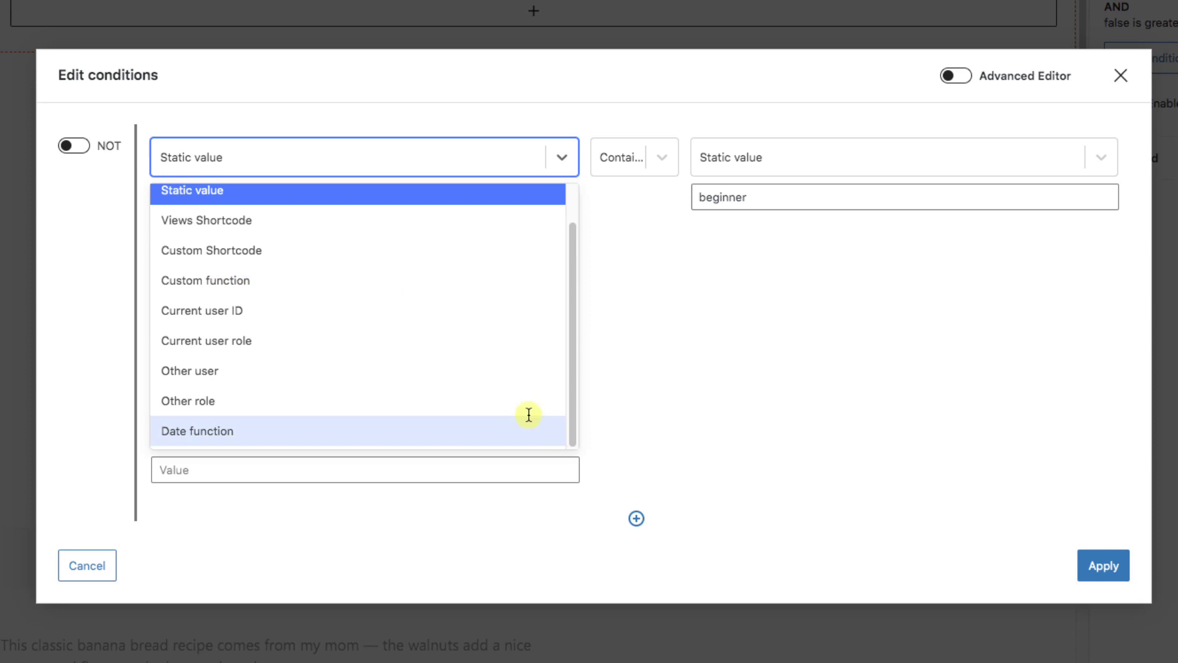
{"action": "left_click", "coordinate": [638, 522]}
{"action": "left_click", "coordinate": [635, 385]}
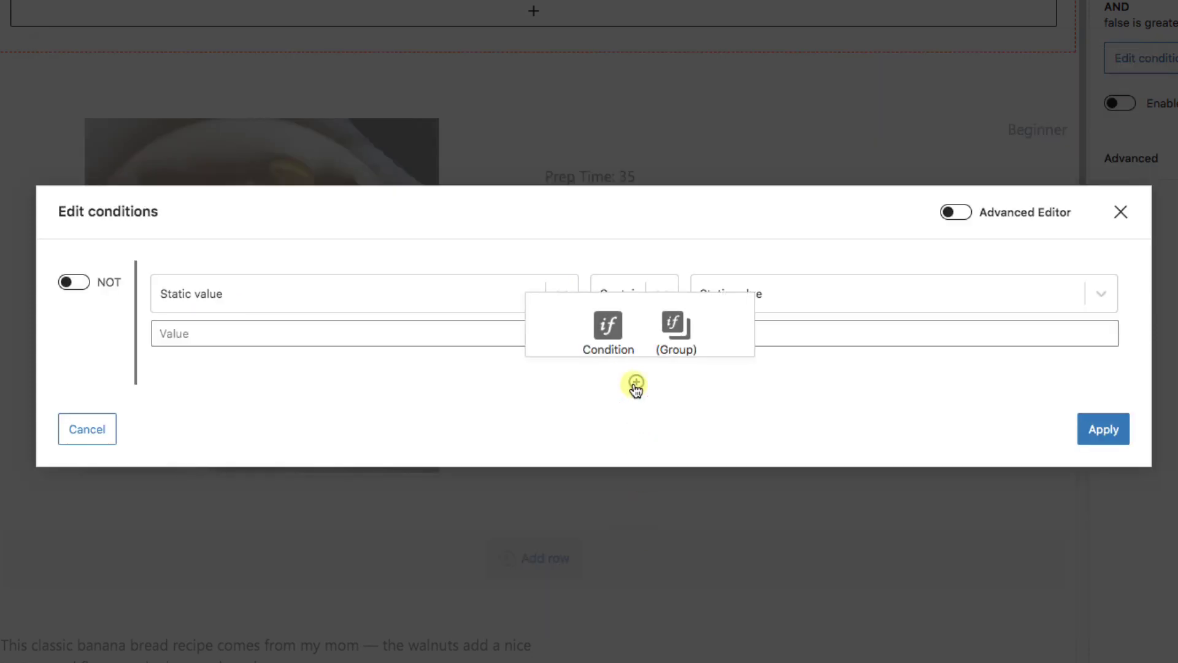
{"action": "left_click", "coordinate": [673, 336]}
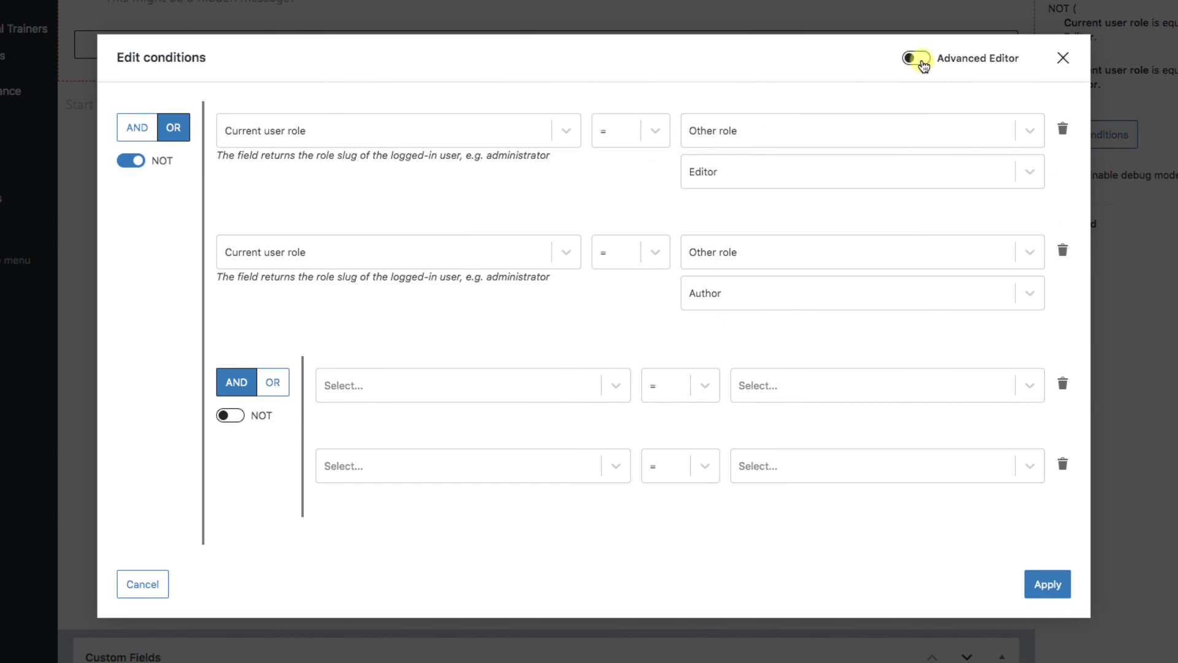
{"action": "left_click", "coordinate": [923, 64]}
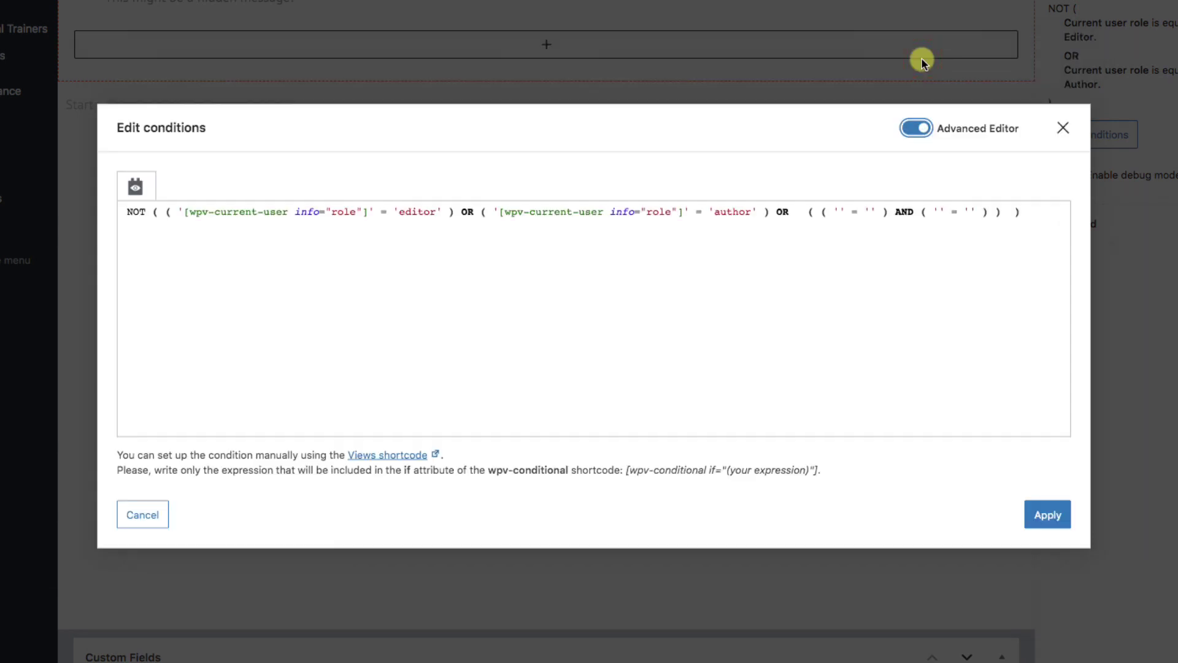